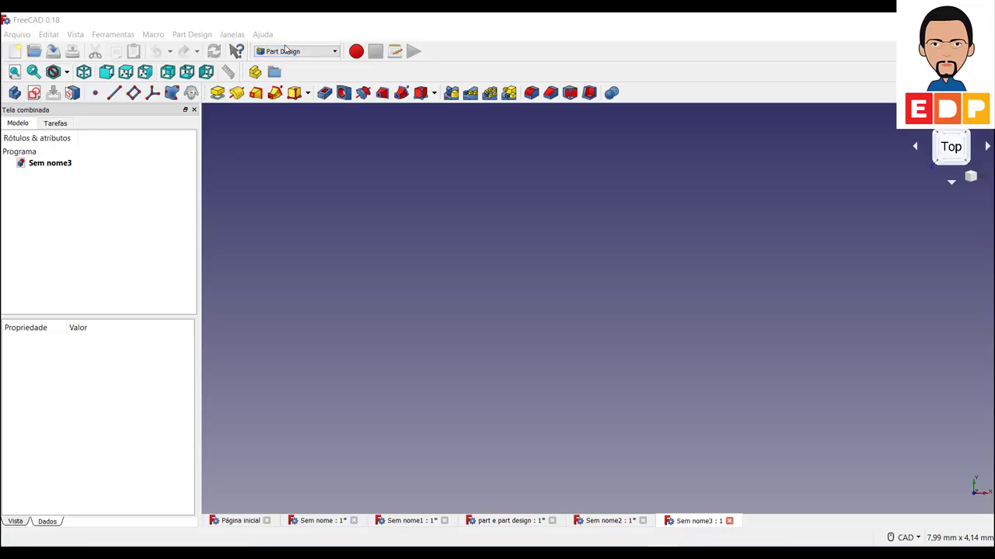
- Open the workbench selector dropdown on the toolbar
click(285, 50)
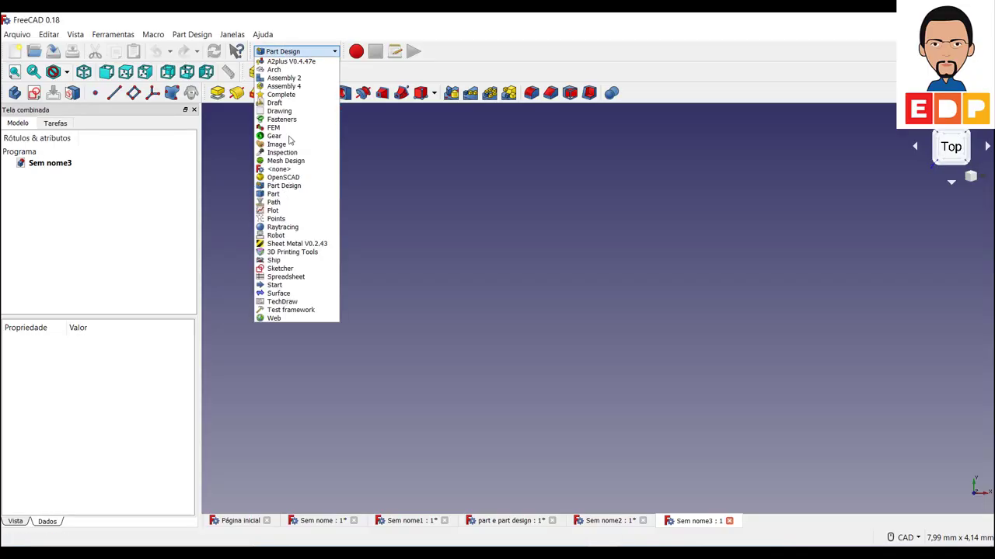
- Choose Part from the workbench list
click(279, 194)
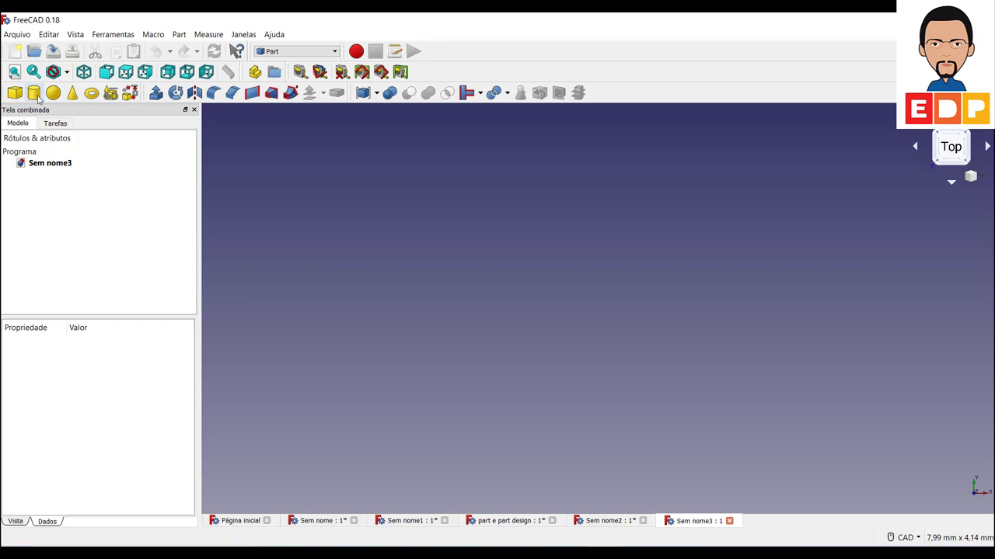
- Add a 2 mm radius, 10 mm tall cylinder and expand its Placement position fields
click(34, 93)
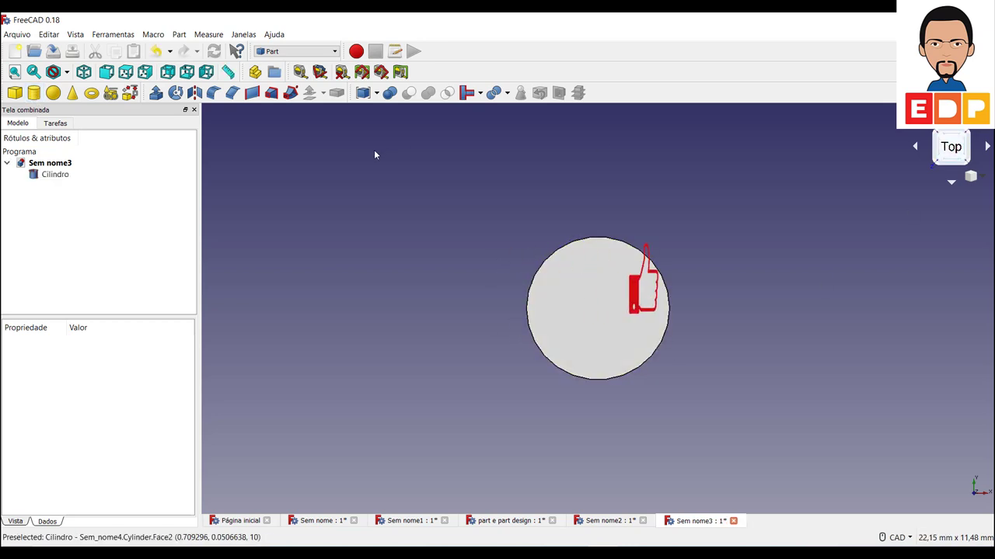
click(49, 181)
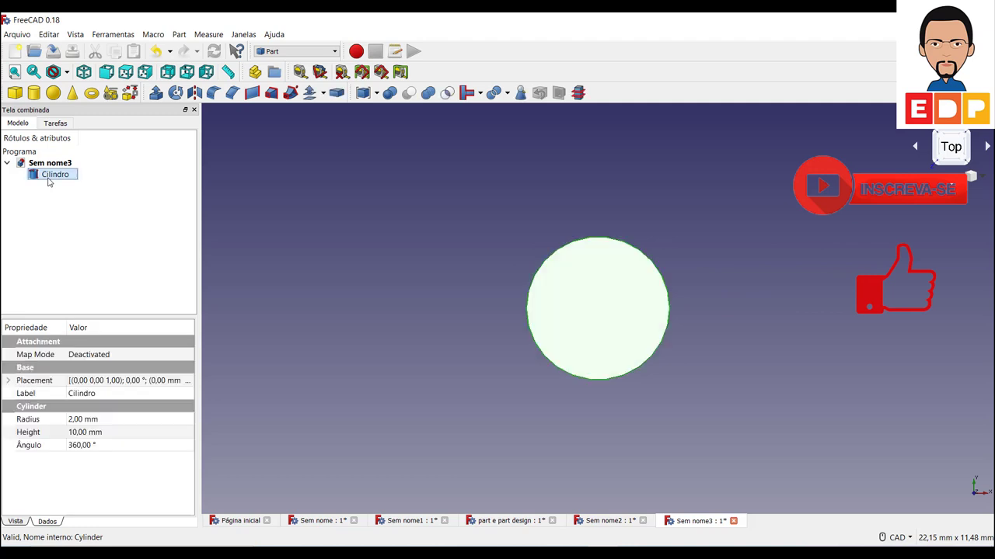
click(8, 380)
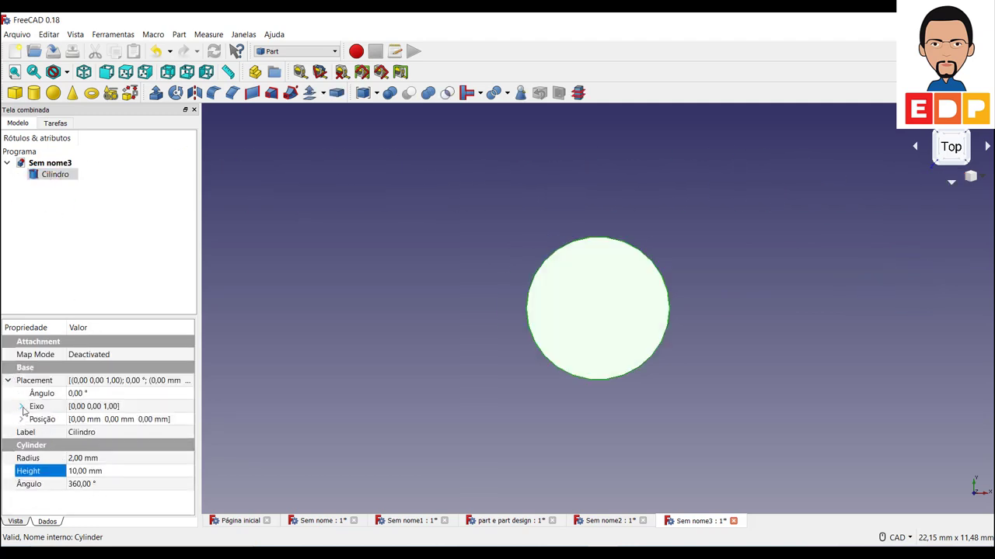
click(21, 407)
click(23, 459)
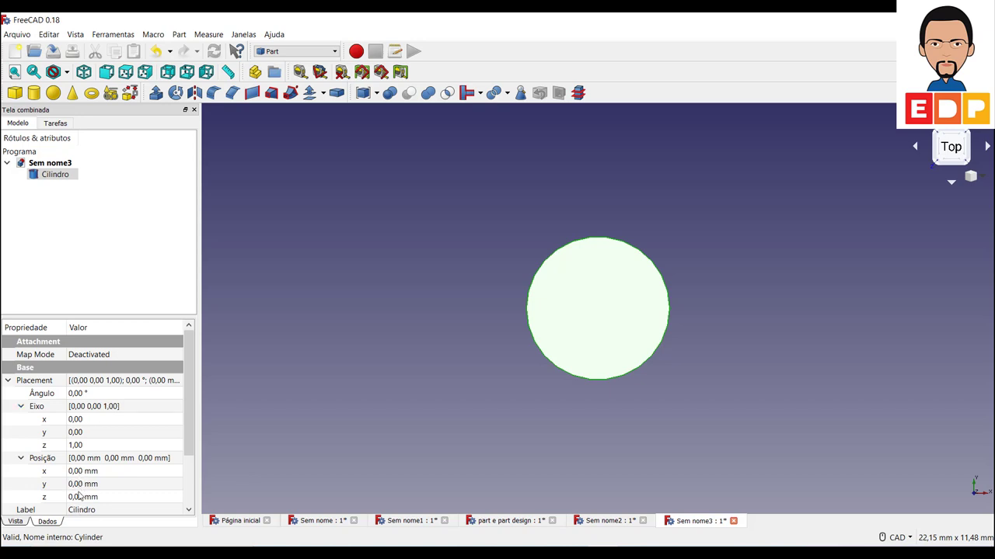
scroll(80, 486, down, 2)
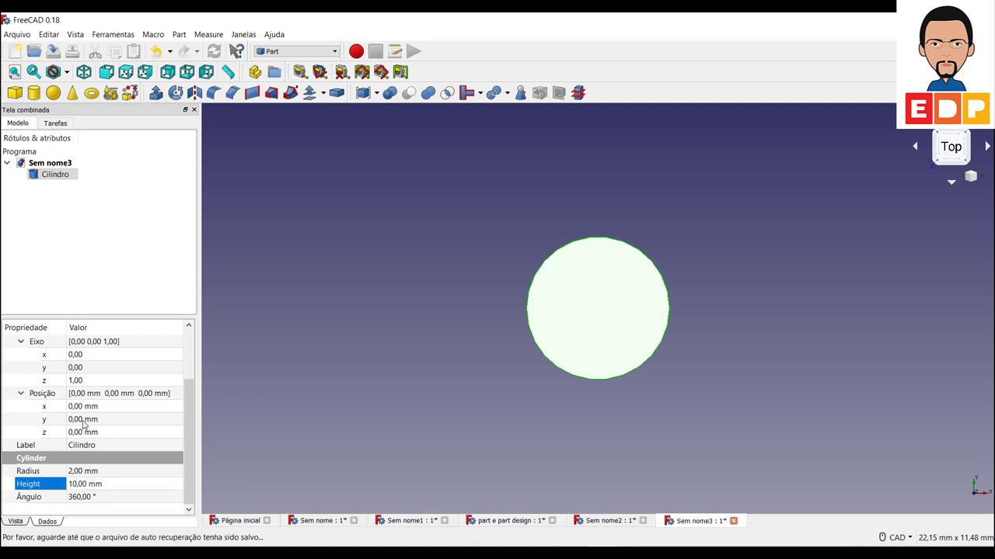
- Move Cilindro to x 5, y -20 and set its radius to 5 mm
click(83, 406)
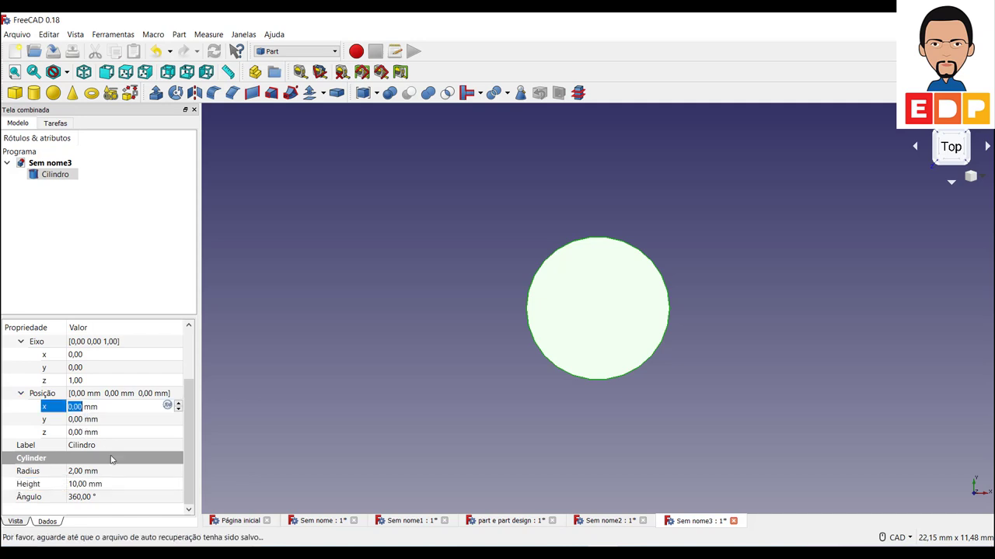
text(5)
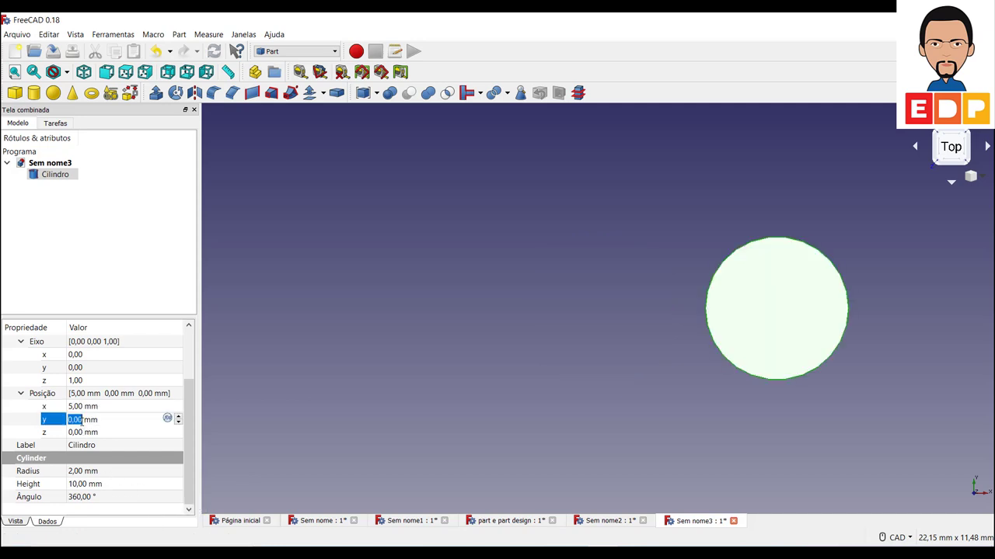
click(84, 421)
text(-2)
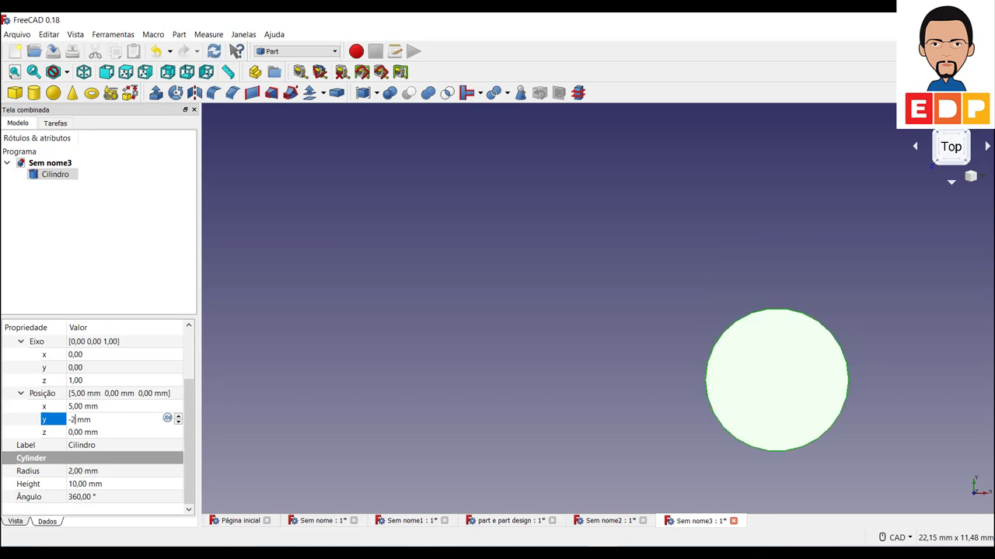
text(0)
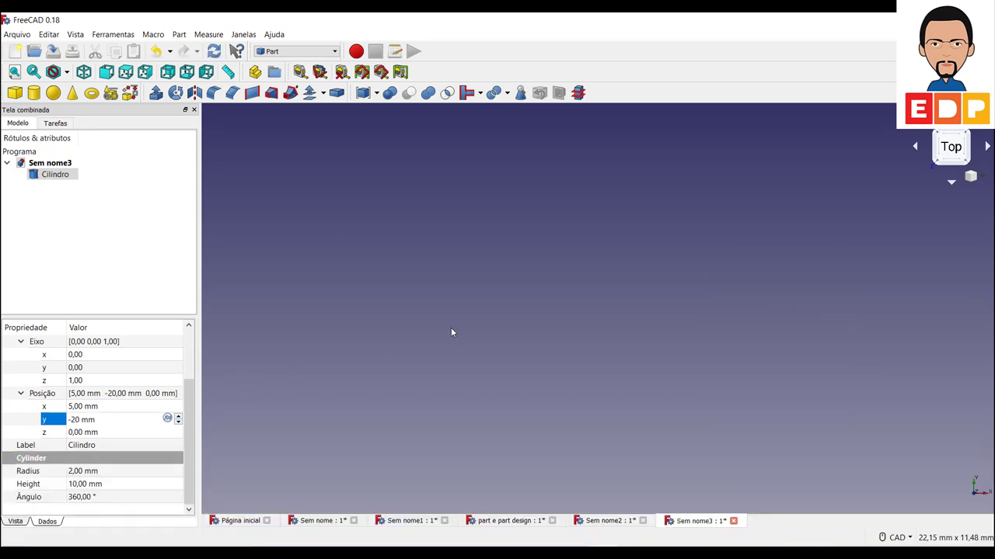
click(146, 469)
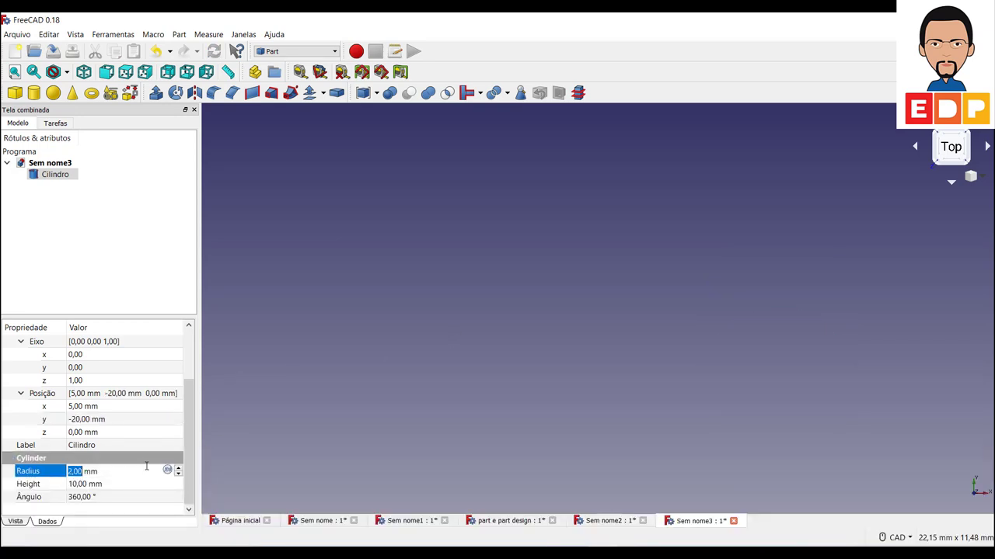
text(5)
scroll(746, 348, down, 2)
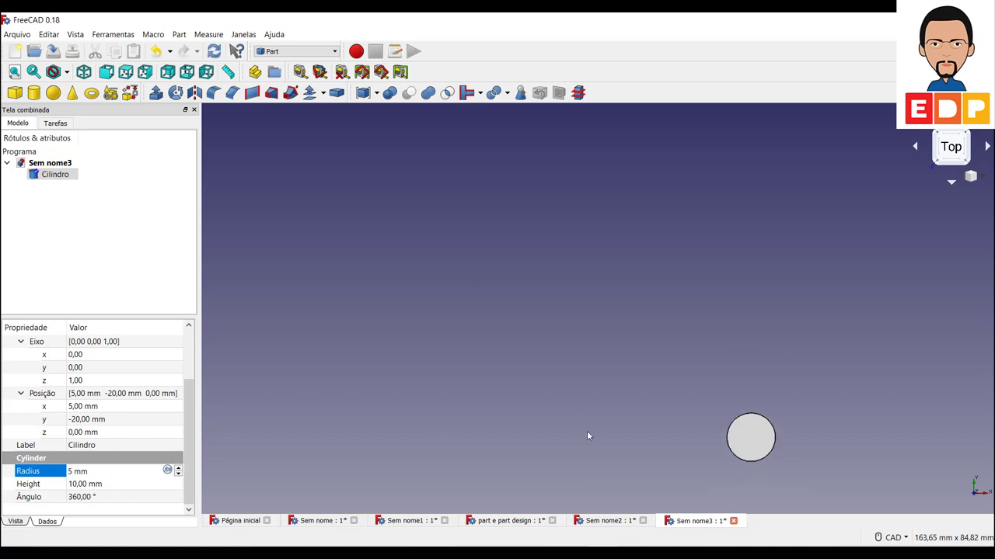
middle_click(812, 361)
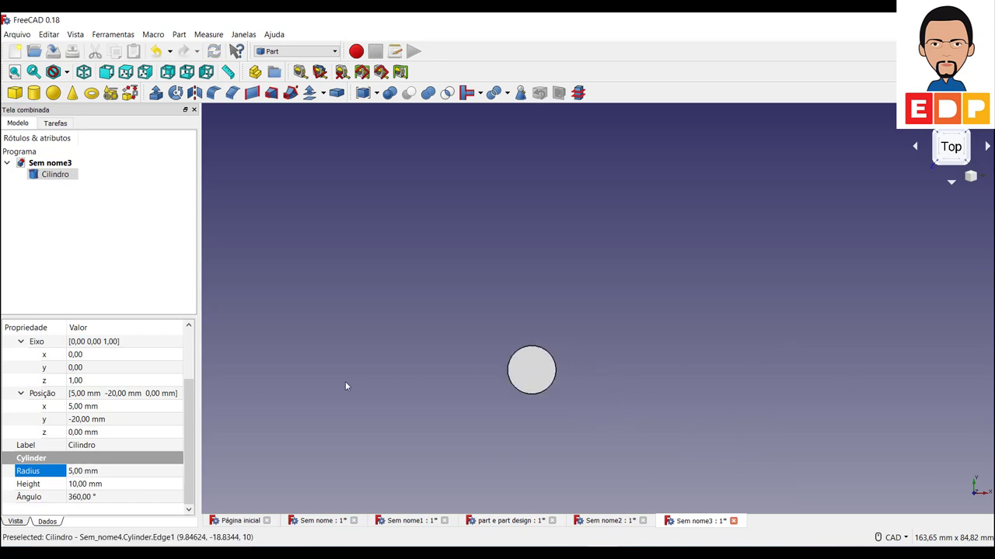
click(385, 312)
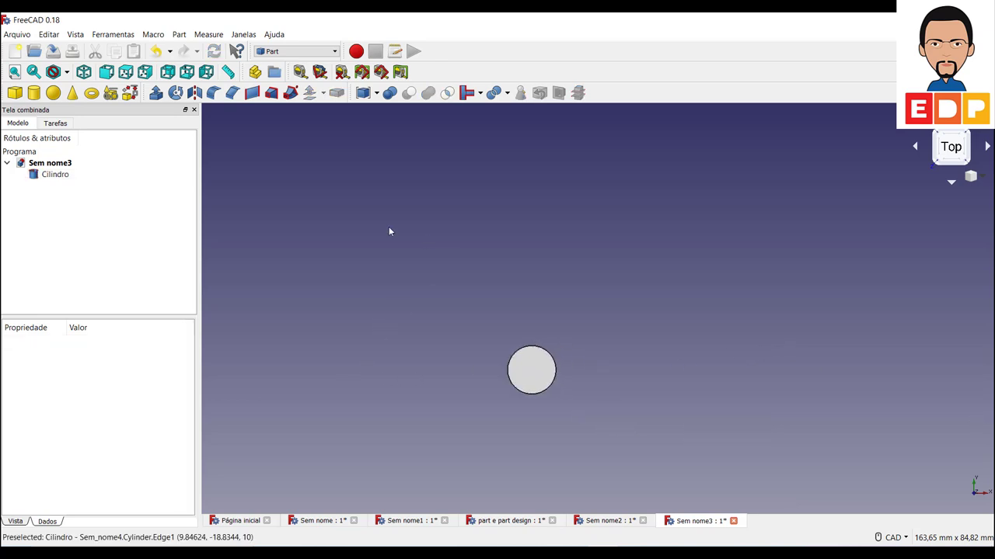
- Add a second cylinder, Cilindro001, with a 5 mm radius
click(34, 93)
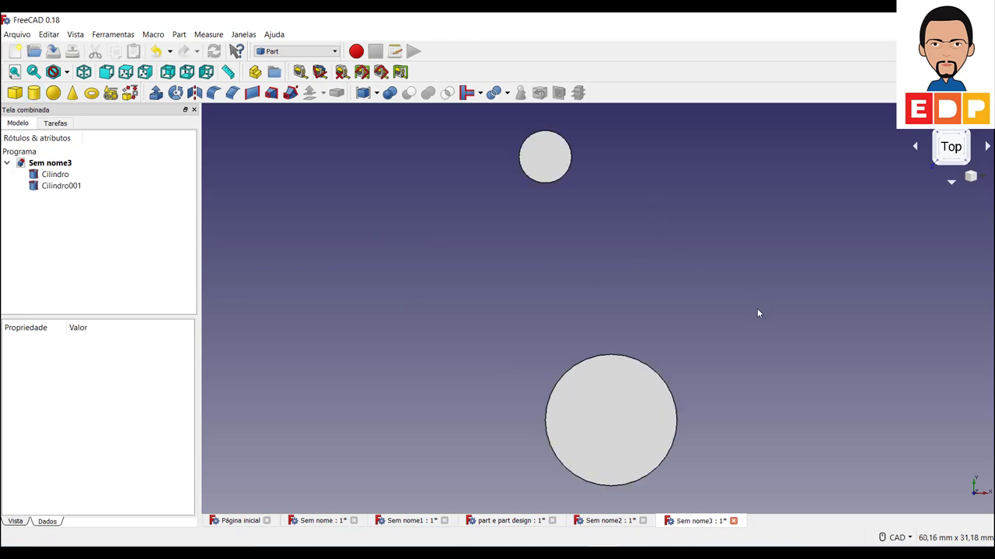
click(64, 186)
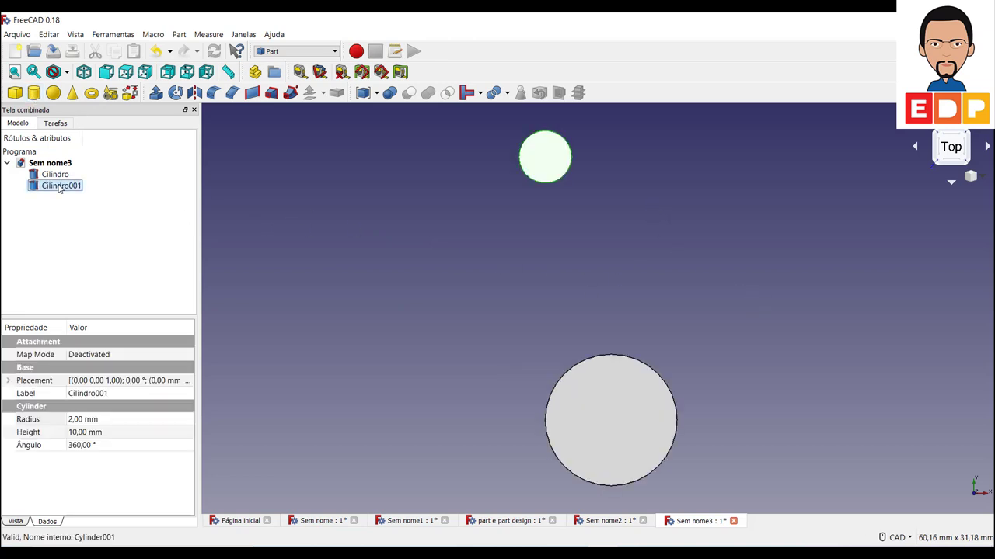
click(76, 421)
text(5)
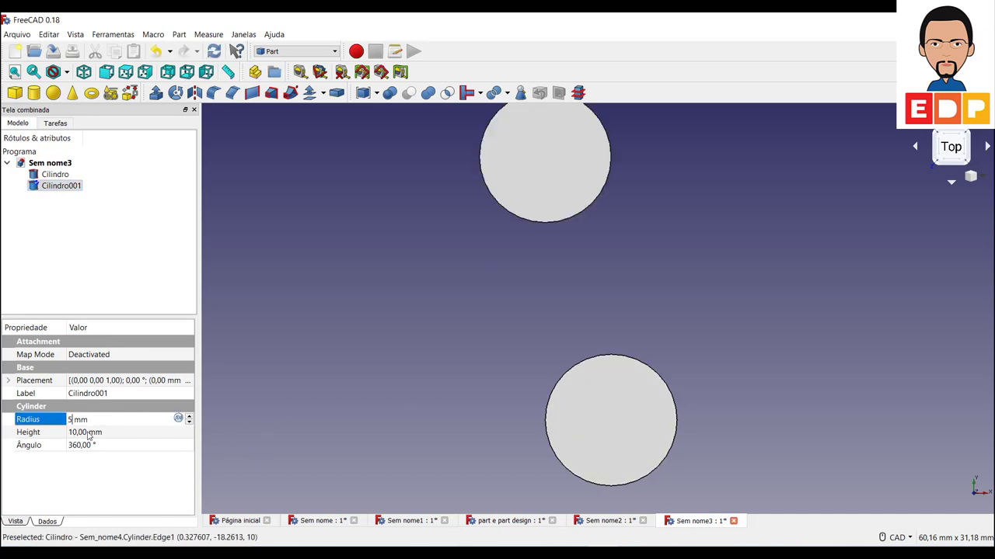
- Place Cilindro001 at x 5 mm, y 20 mm
click(8, 381)
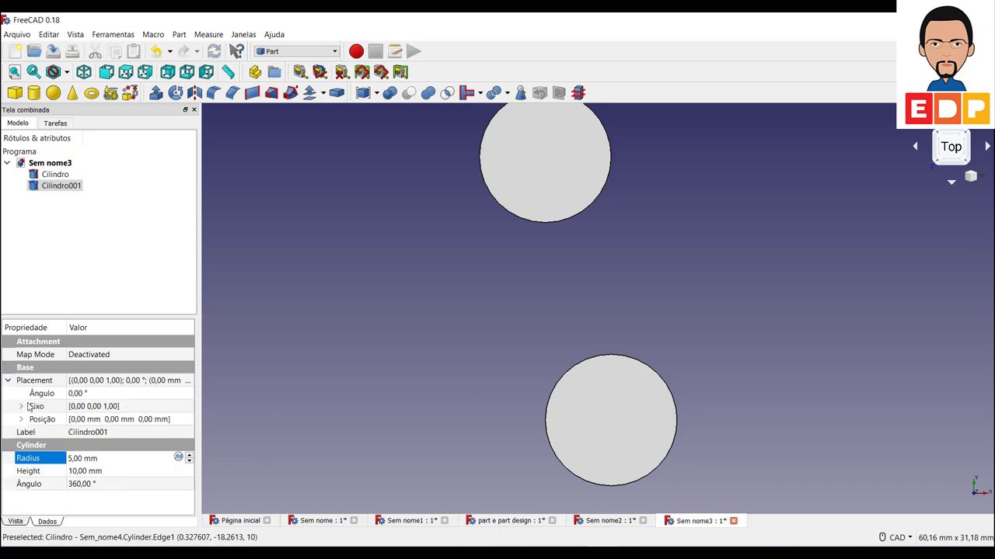
click(23, 421)
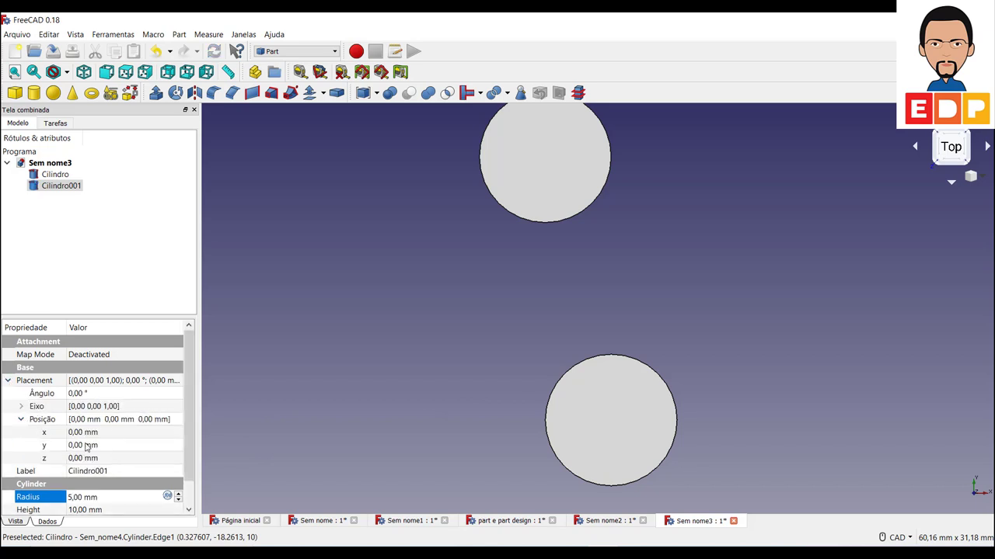
click(84, 433)
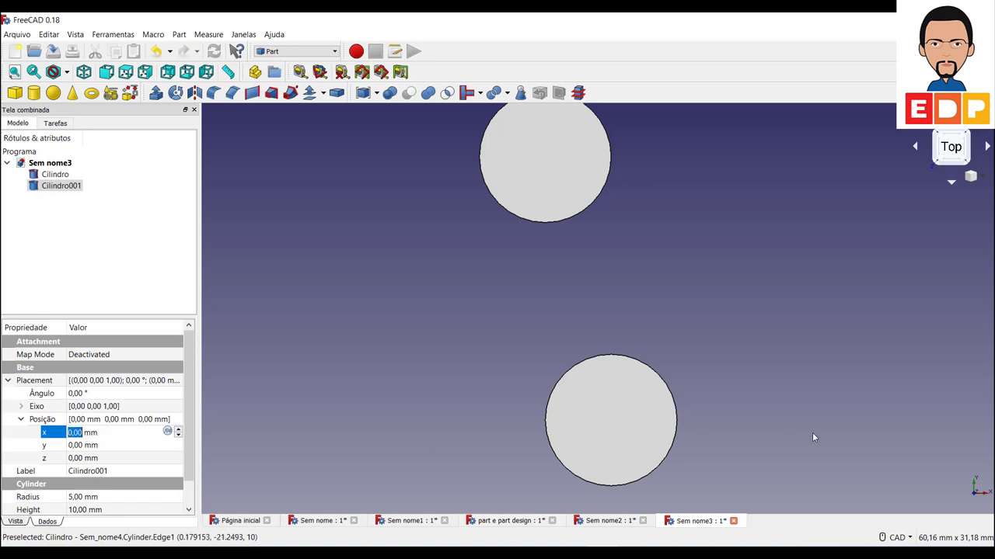
text(5)
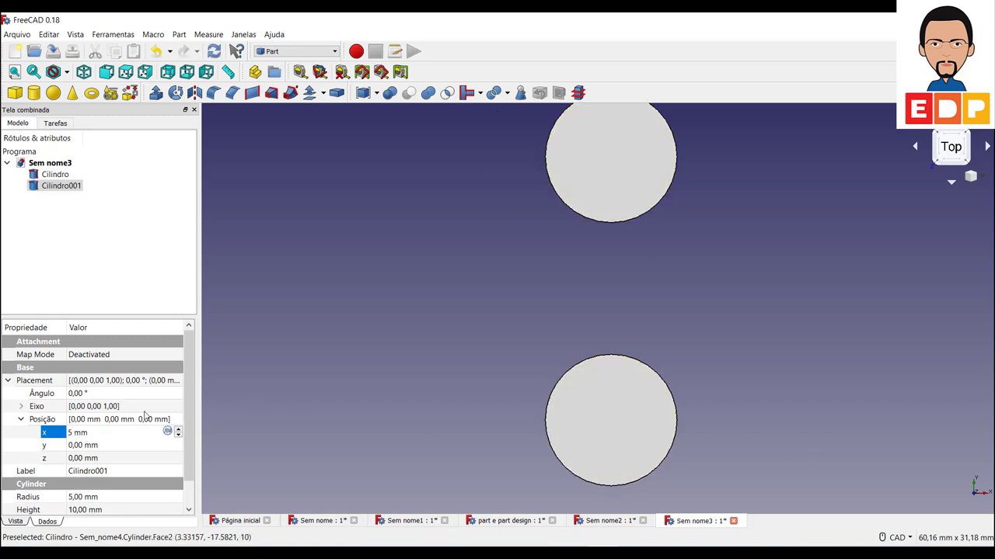
click(83, 447)
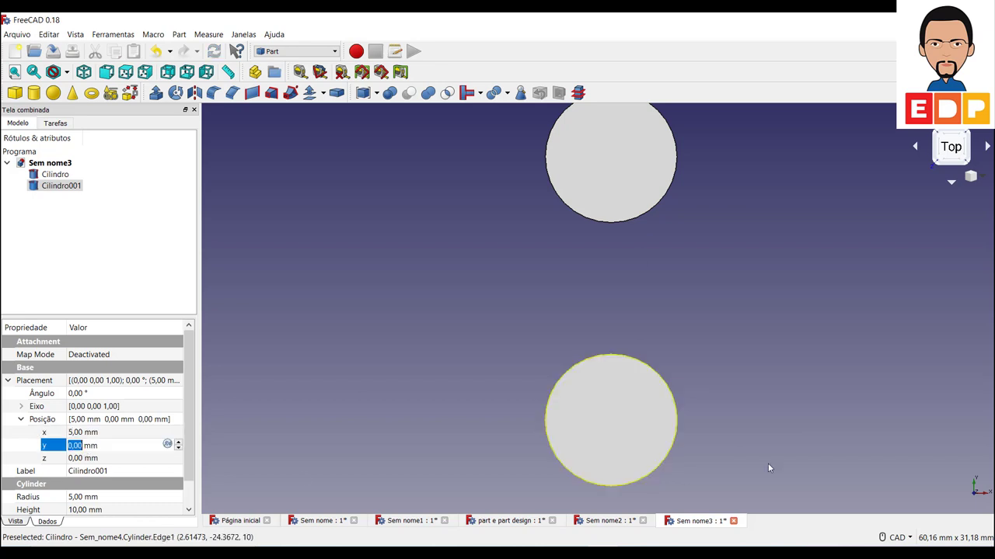
text(20)
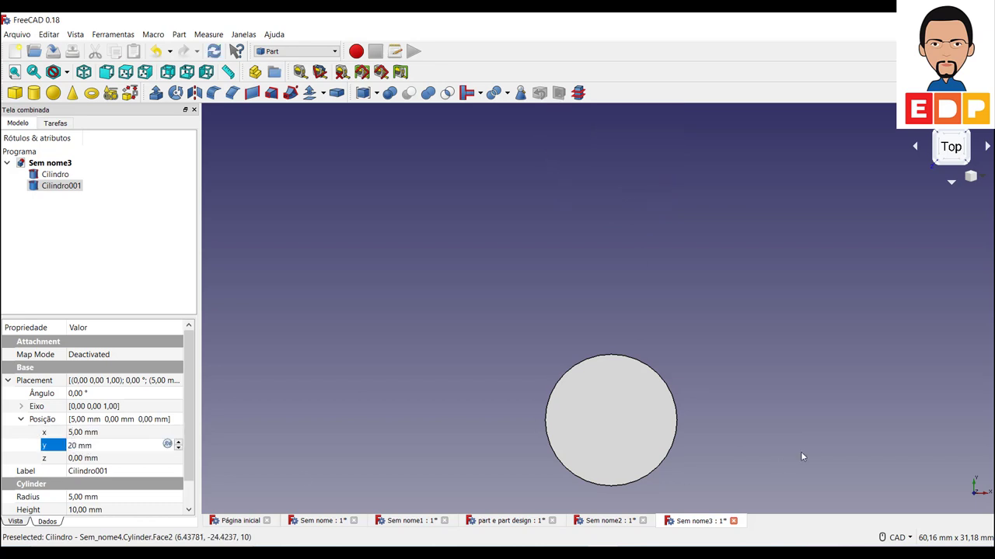
scroll(825, 253, down, 2)
middle_drag(819, 269, 565, 382)
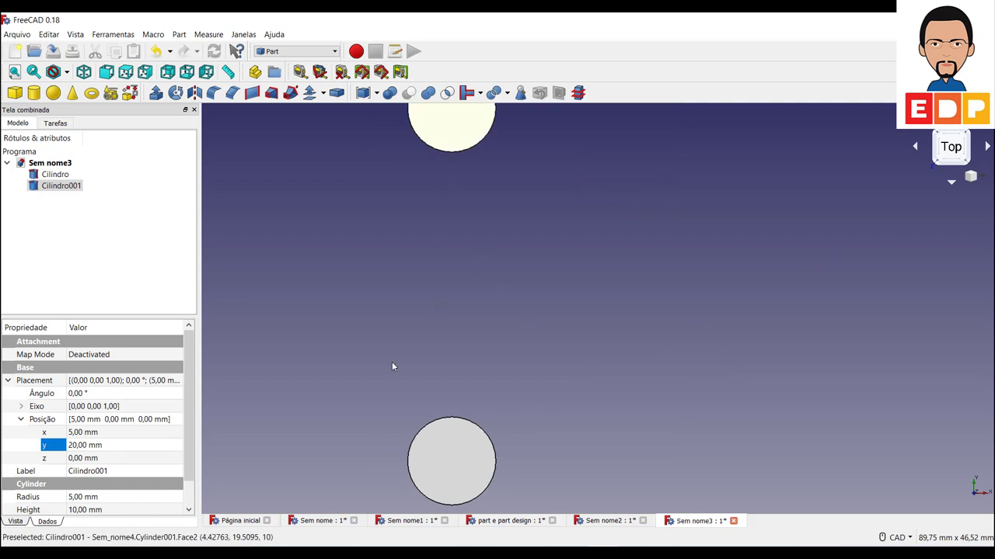
click(344, 335)
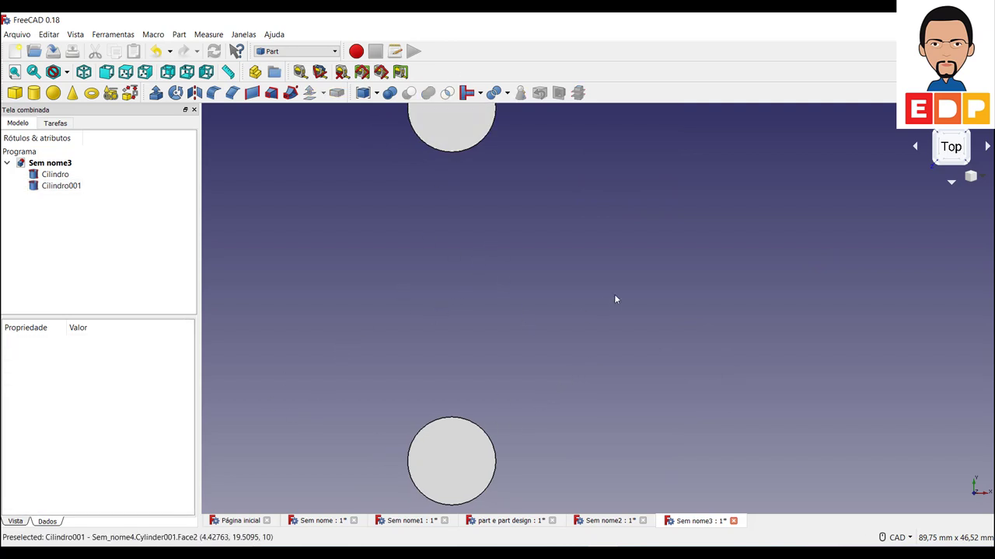
- Add Cilindro002 with a 5 mm radius and 30 mm height
click(33, 92)
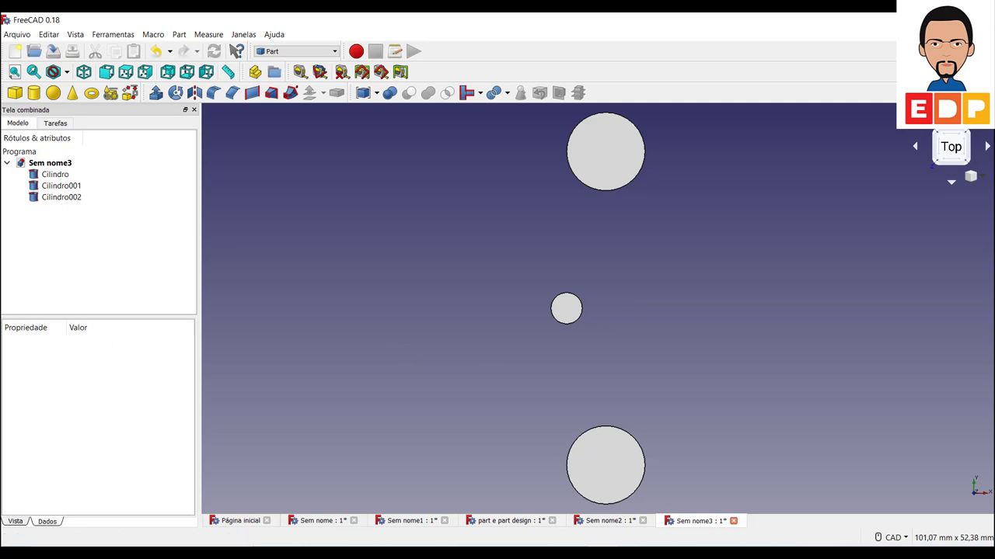
click(56, 198)
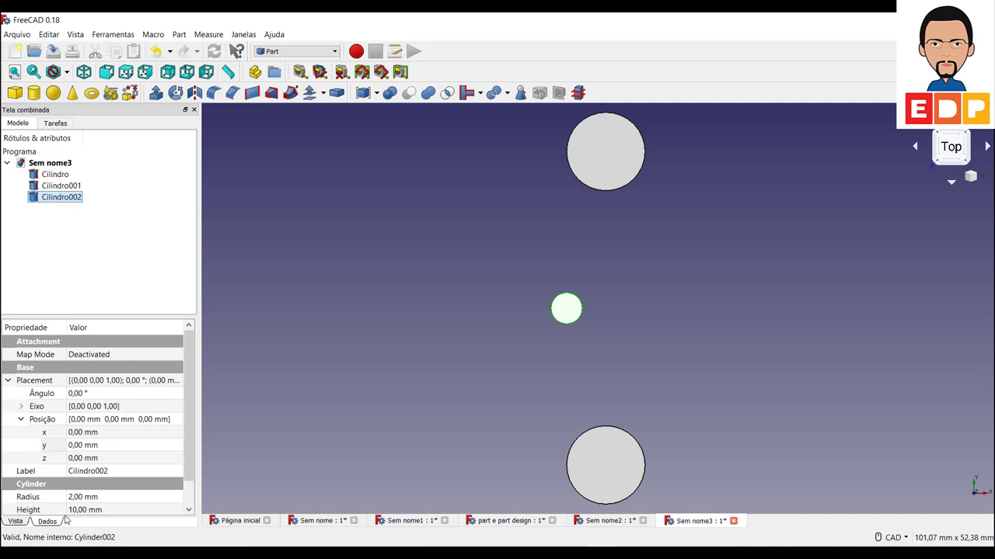
click(91, 497)
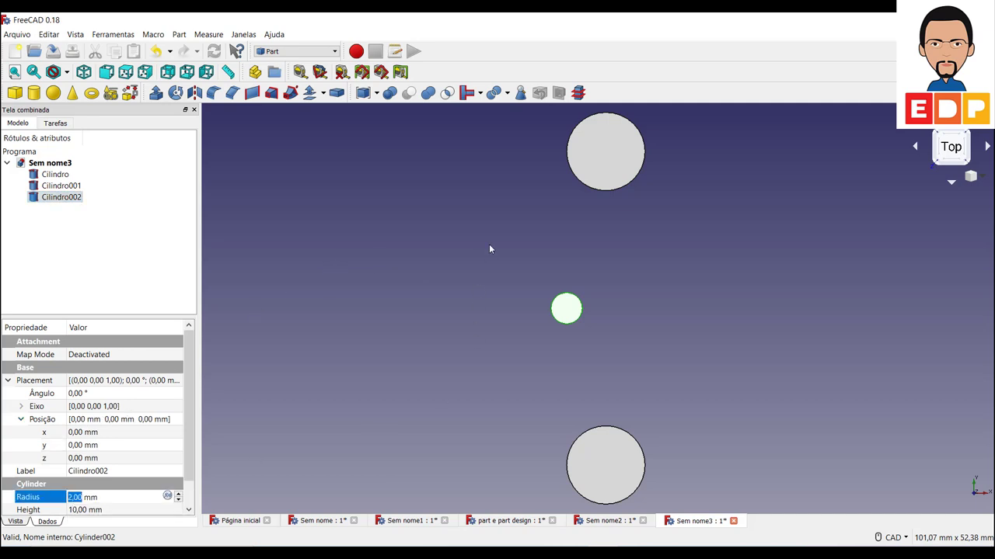
text(5)
key(Return)
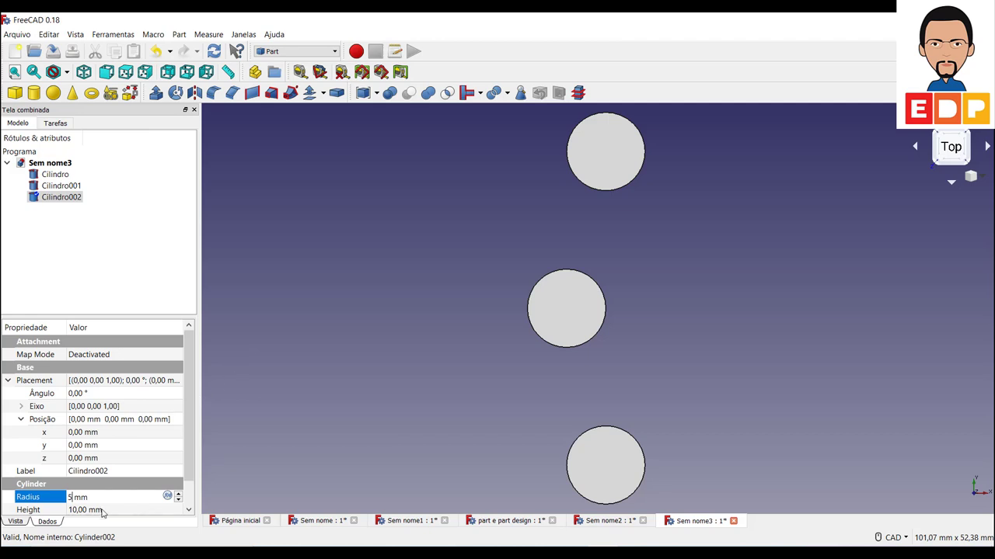
click(85, 511)
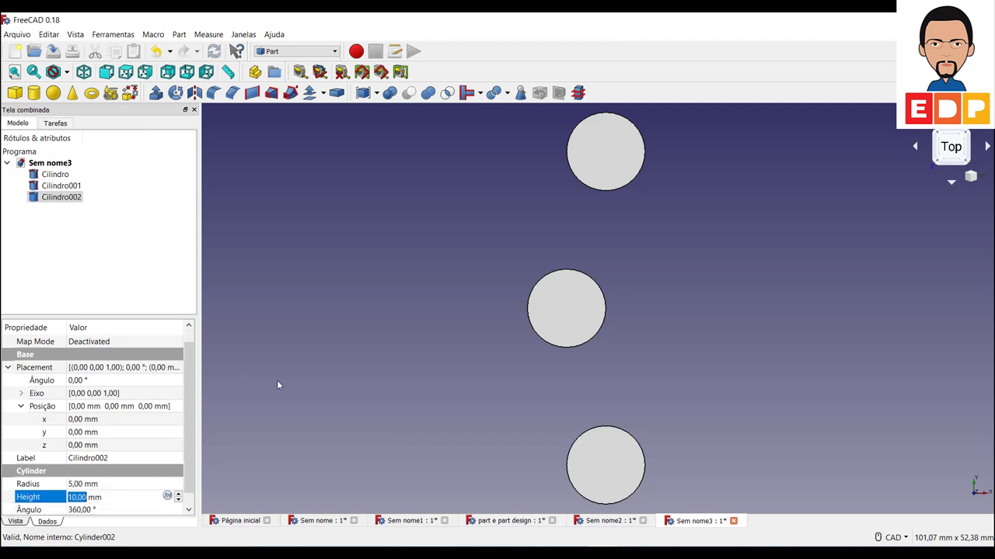
text(30)
- Place Cilindro002 at x 55 mm, y -20 mm
click(80, 420)
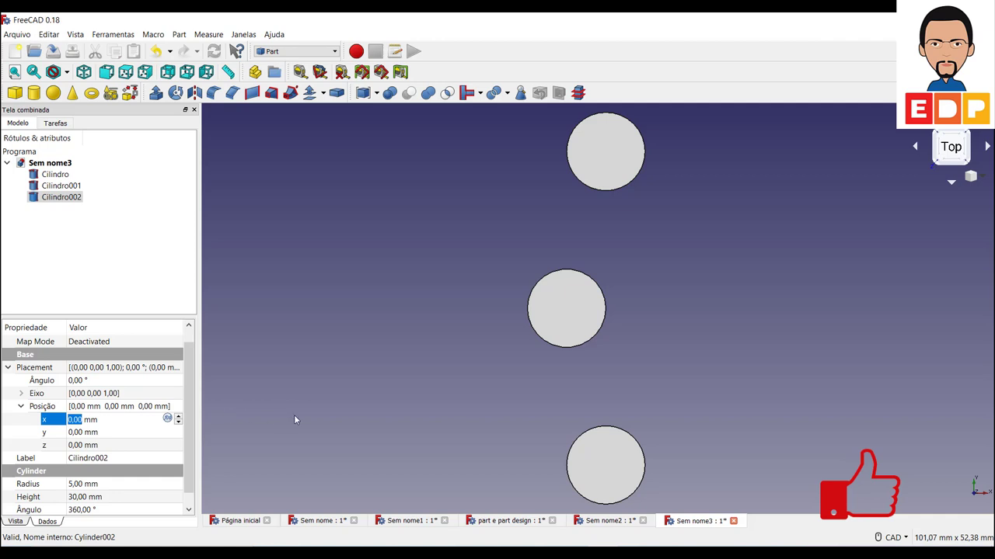
text(55)
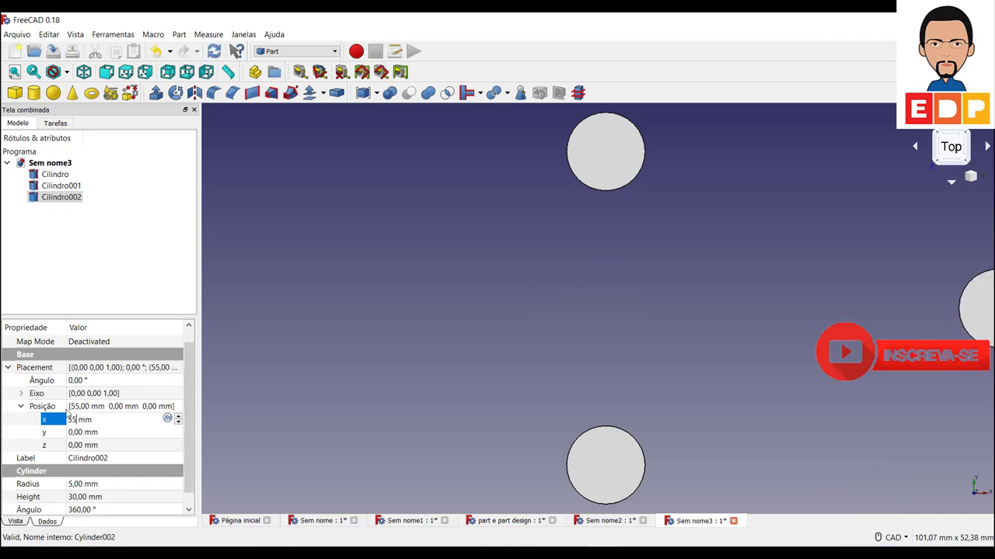
key(Tab)
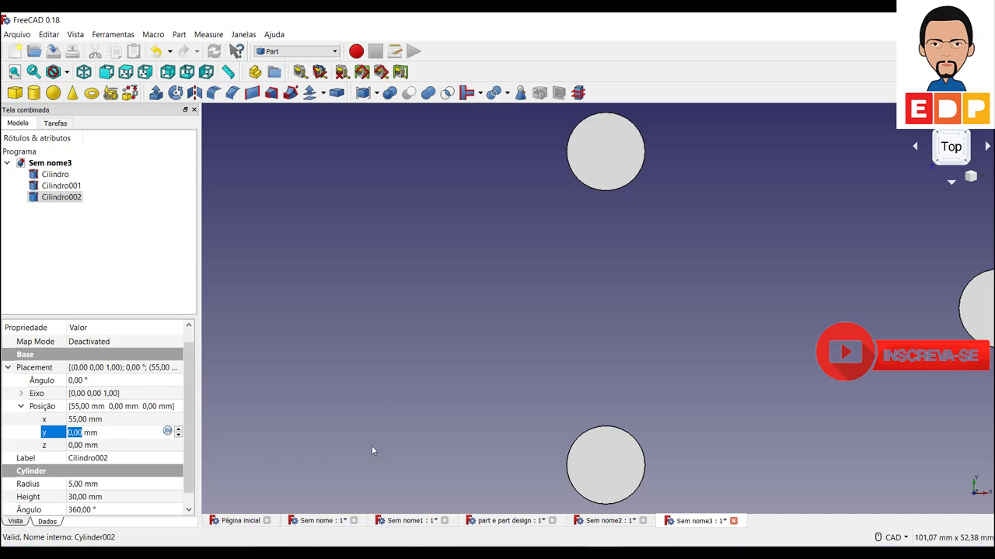
text(-20)
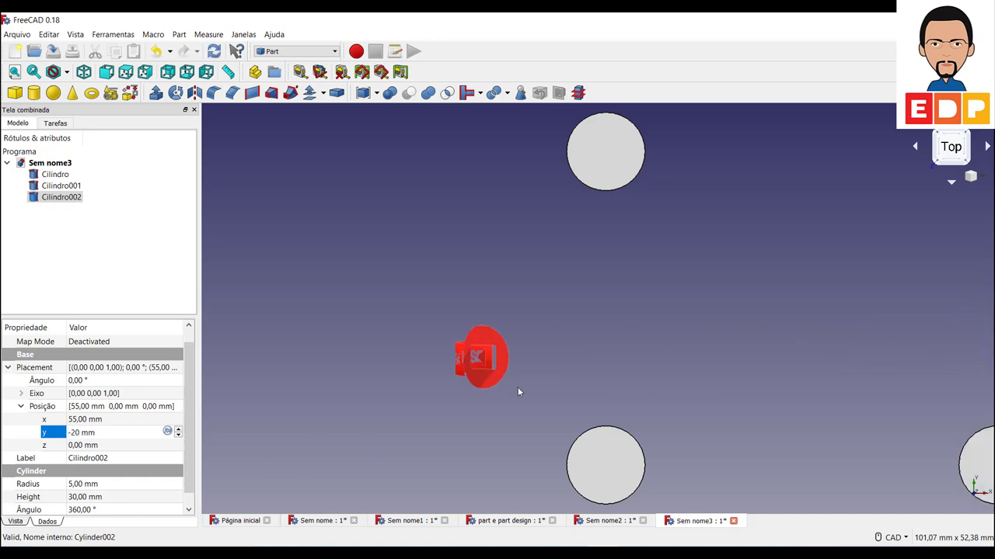
key(Return)
middle_drag(730, 476, 475, 456)
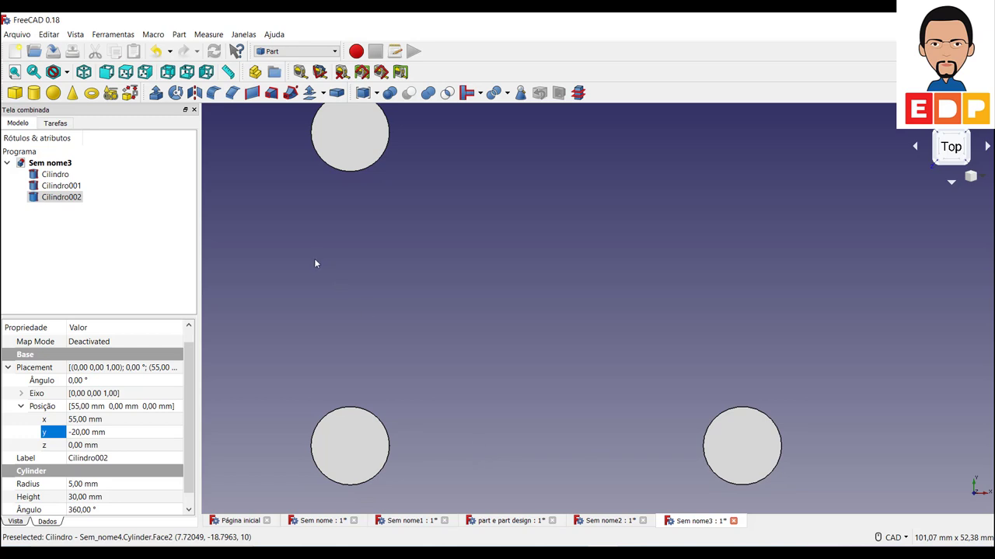
click(387, 281)
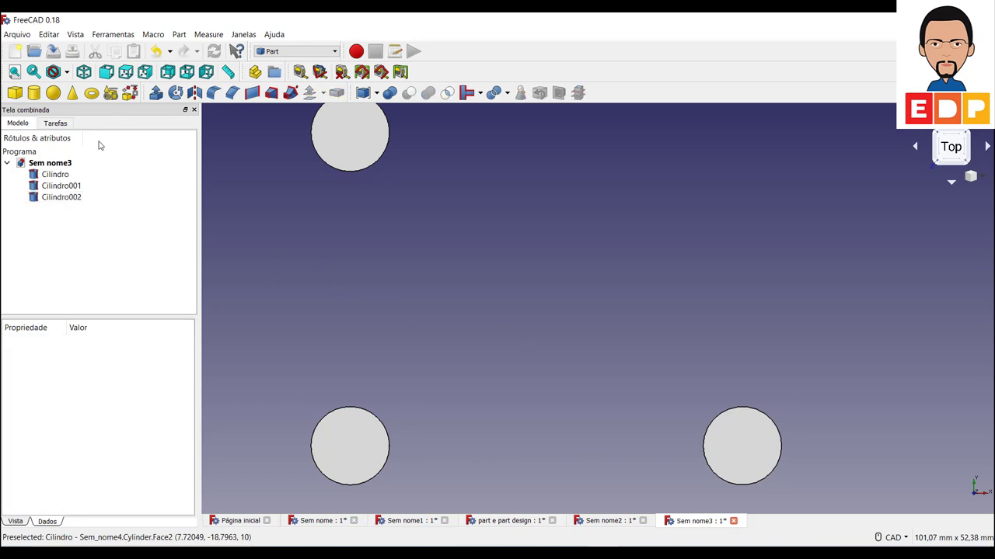
- Add Cilindro003 and place it at x 55 mm, y 20 mm
click(33, 93)
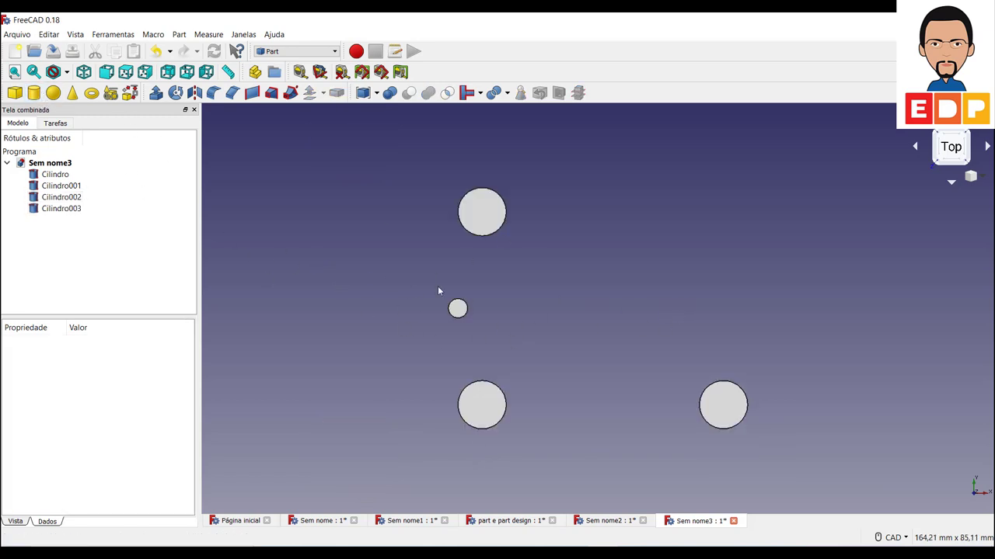
click(71, 209)
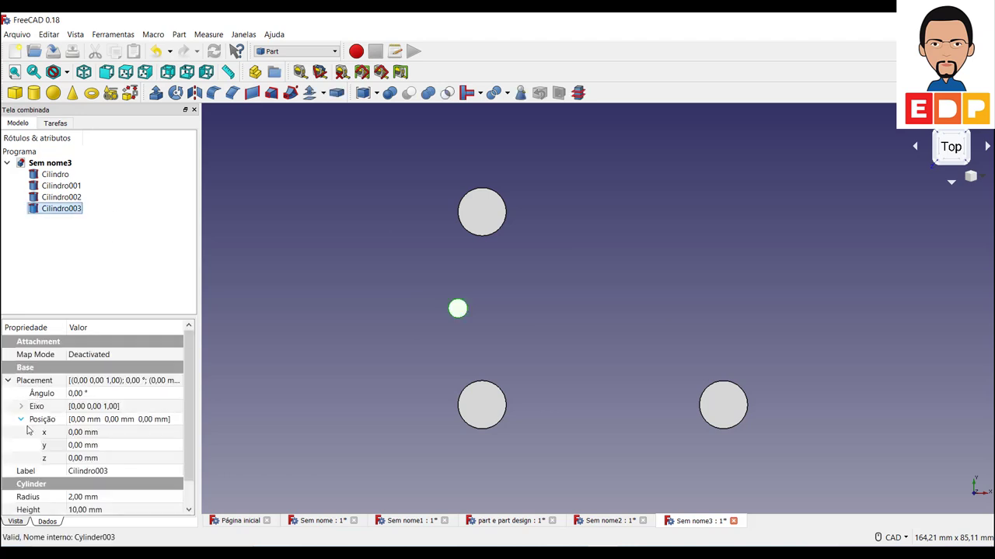
click(80, 433)
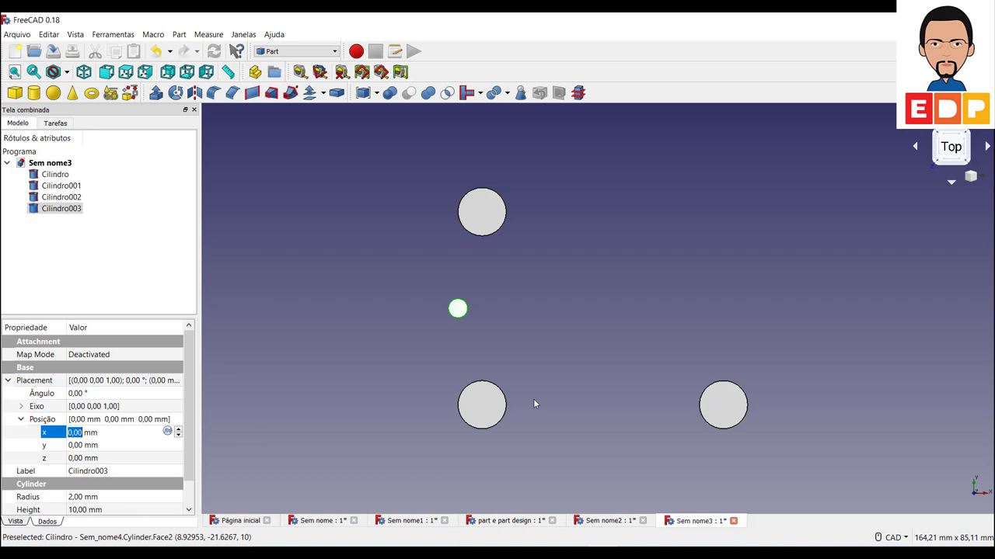
text(55)
key(Return)
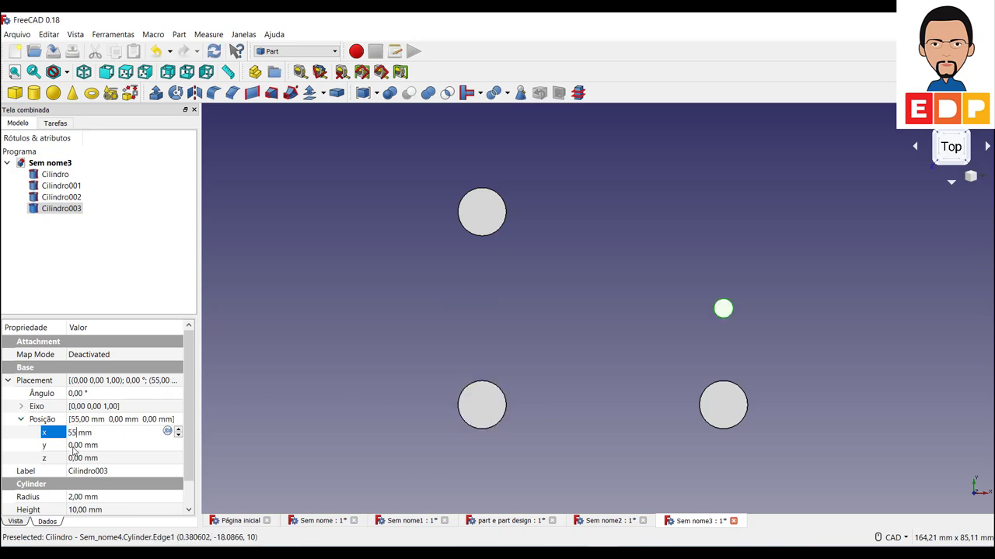
click(76, 445)
text(20)
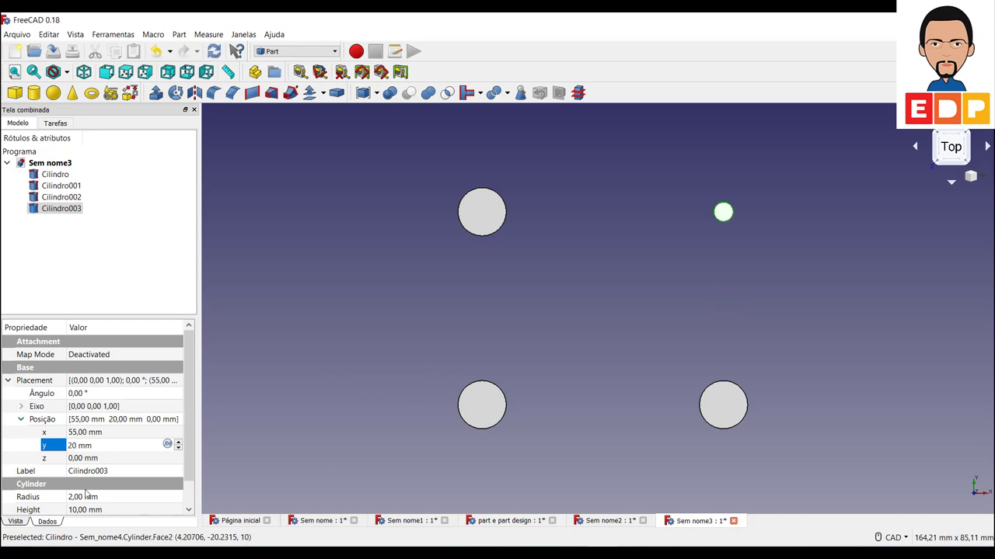
- Give Cilindro003 a 5 mm radius and 30 mm height
key(Tab)
key(Tab)
key(Tab)
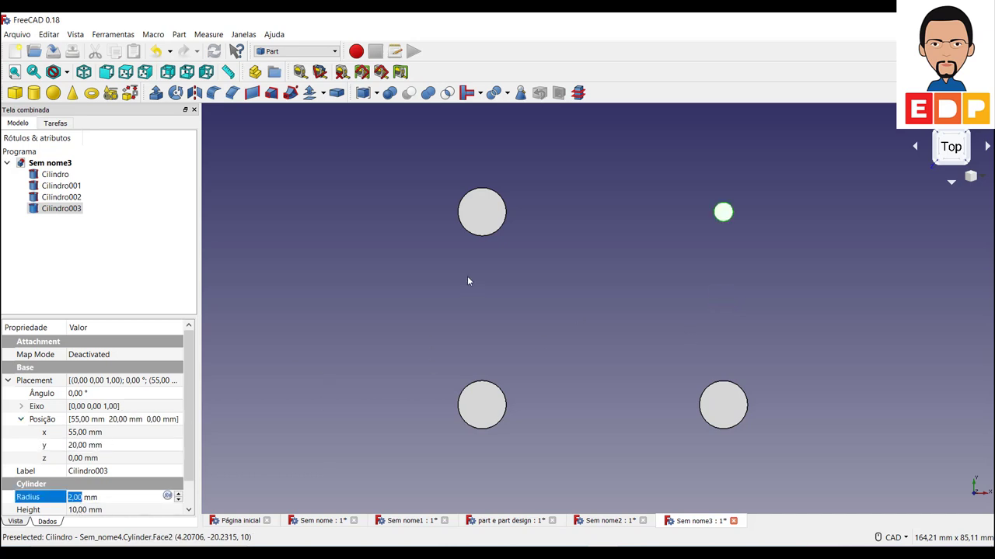
text(5)
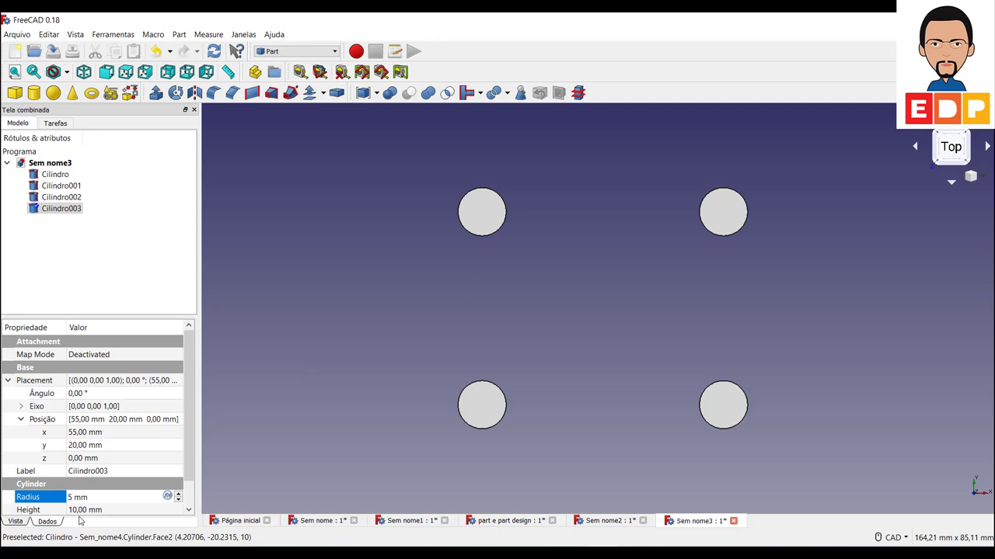
key(Tab)
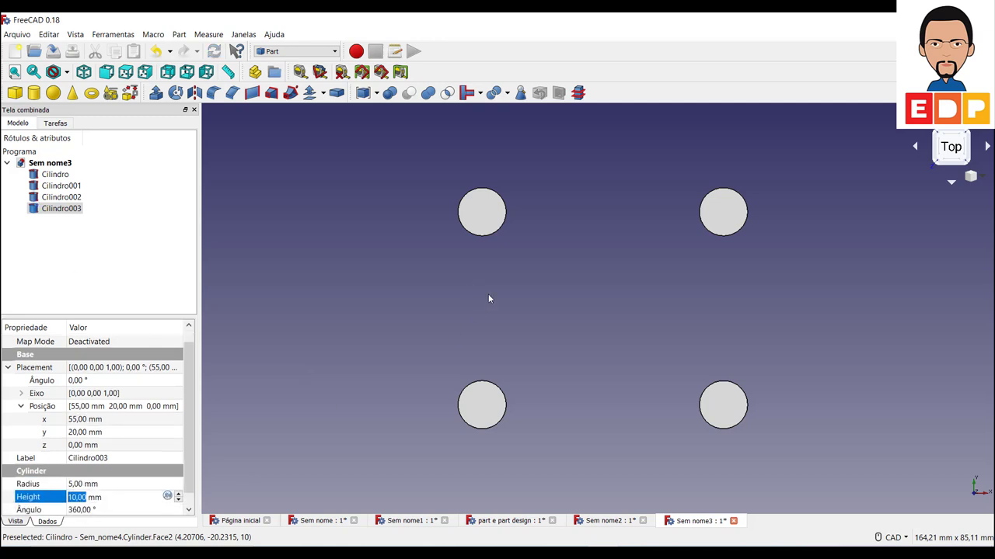
text(30)
click(425, 291)
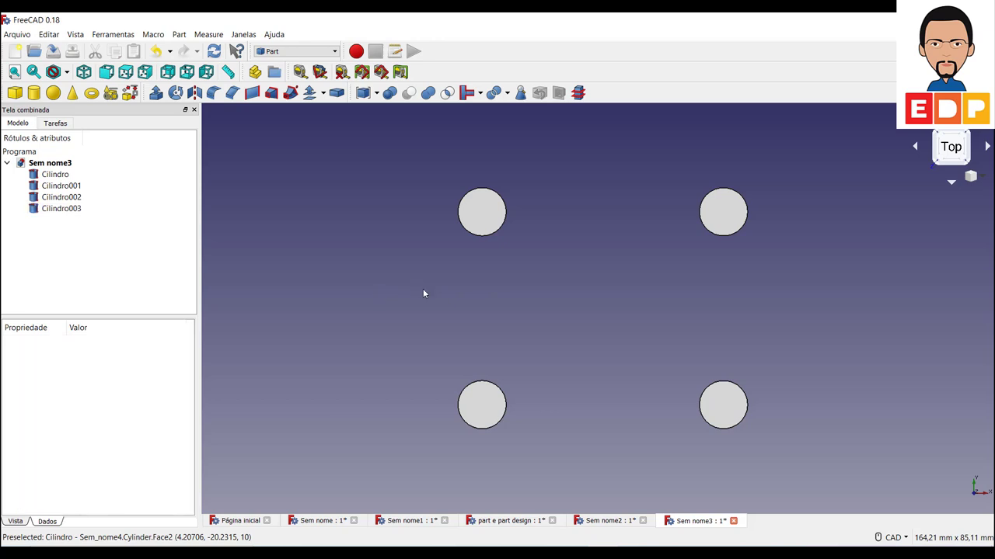
- View the four cylinder legs in isometric, then open the workbench dropdown
click(968, 164)
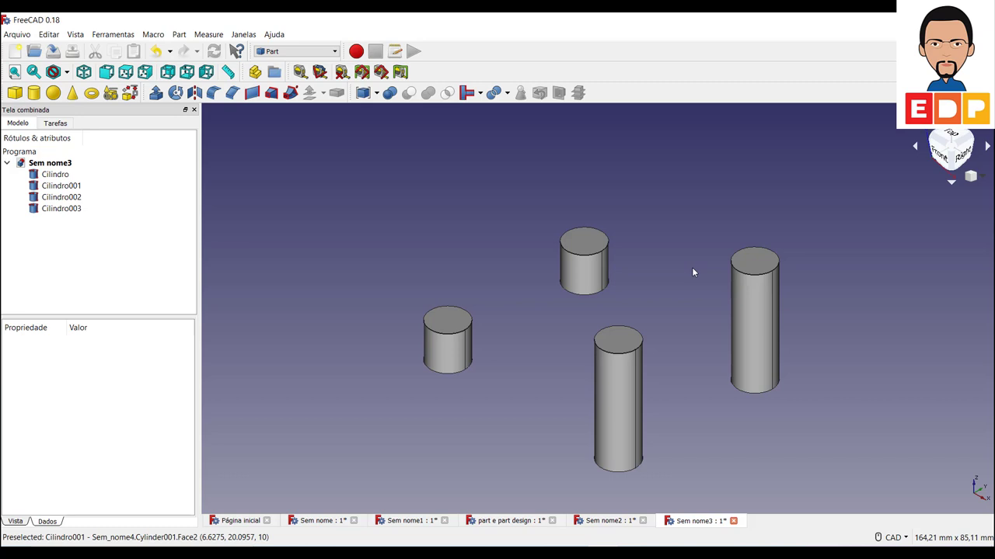
middle_drag(693, 269, 661, 235)
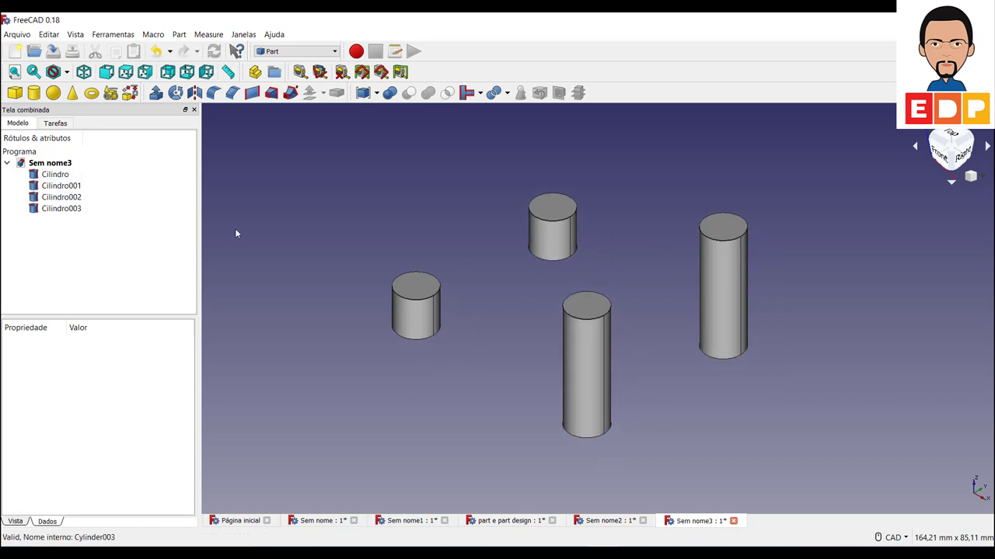
click(307, 52)
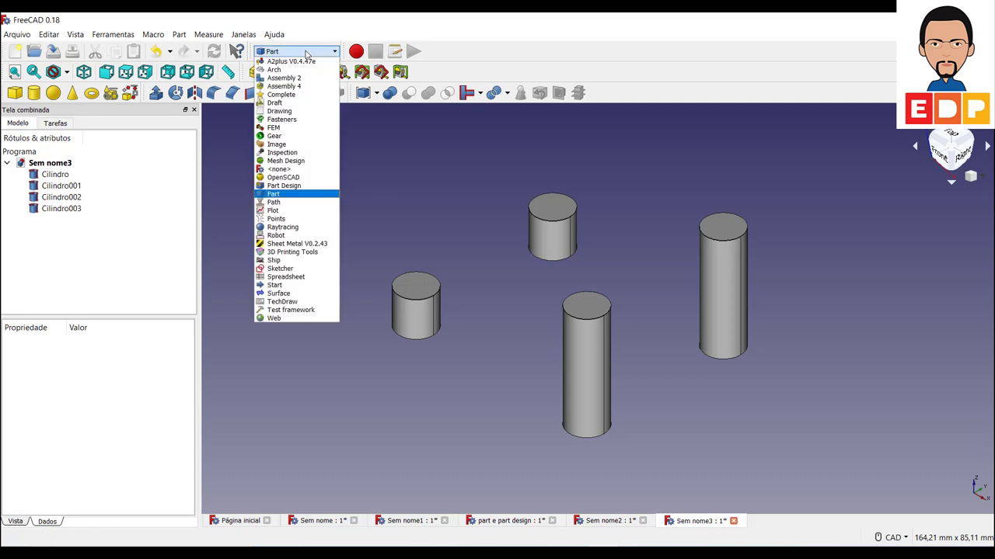
- Switch to Part Design, create a body and start a sketch on XZ_Plane
click(286, 186)
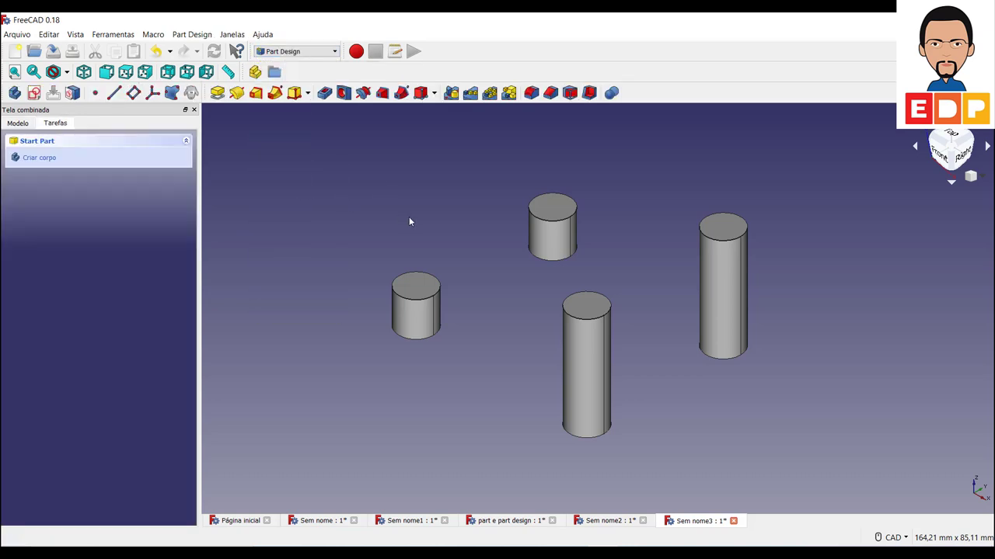
click(39, 158)
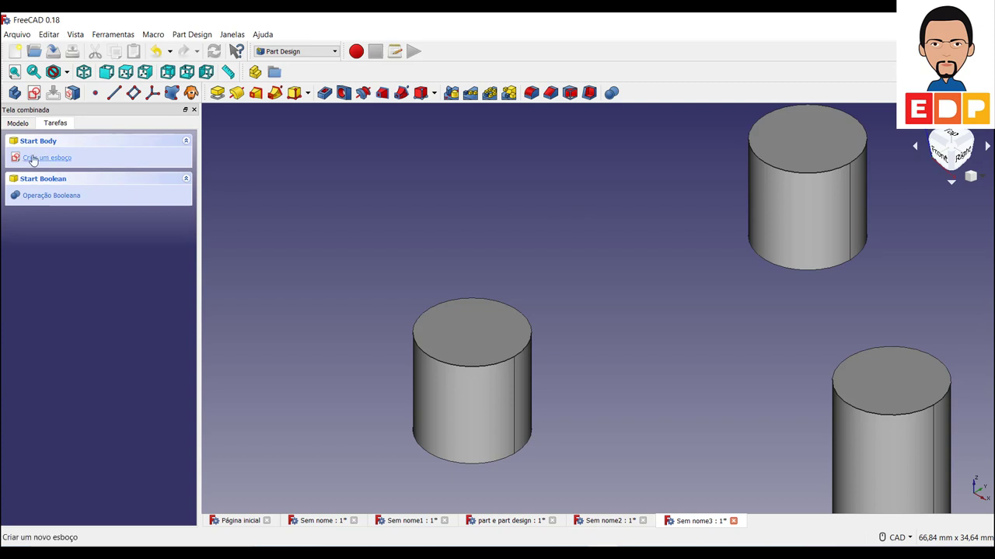
click(51, 159)
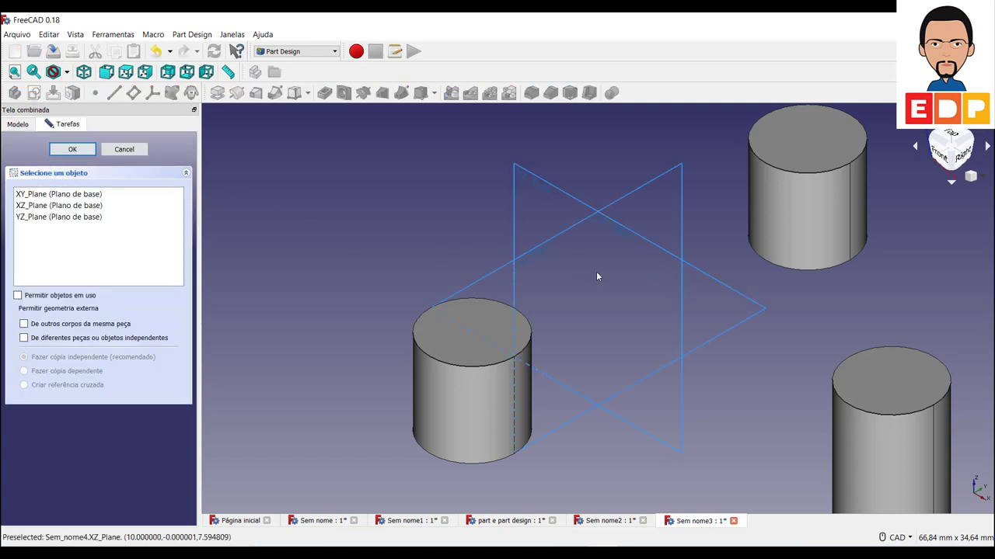
click(525, 181)
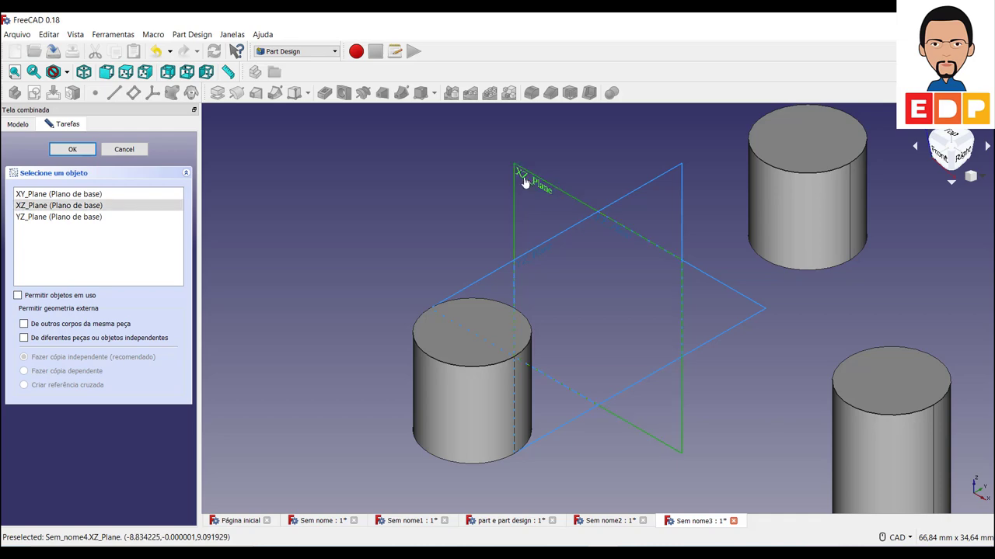
click(73, 149)
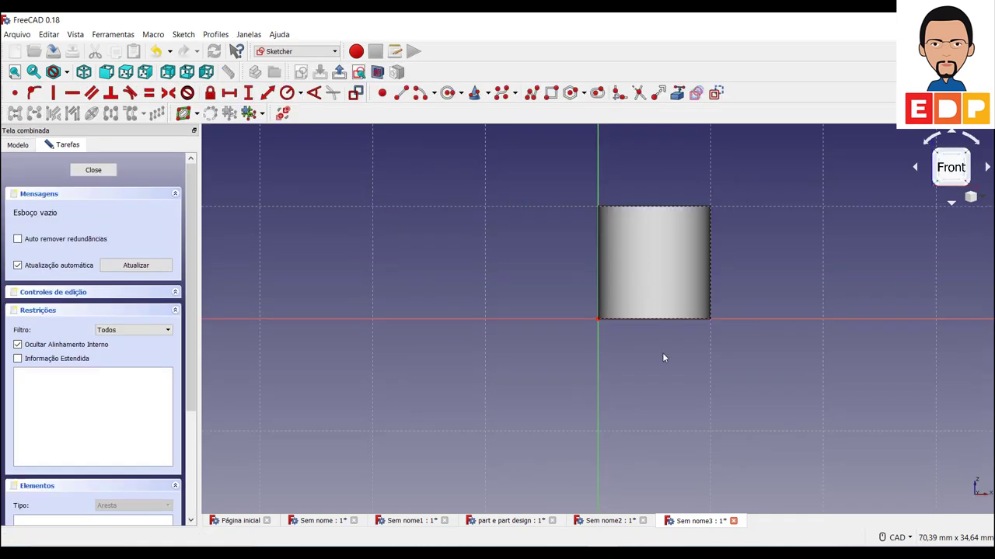
- Draw the polyline's lower edge: flat over the short leg, sloping up over the tall leg
middle_drag(723, 374, 517, 388)
scroll(539, 366, down, 4)
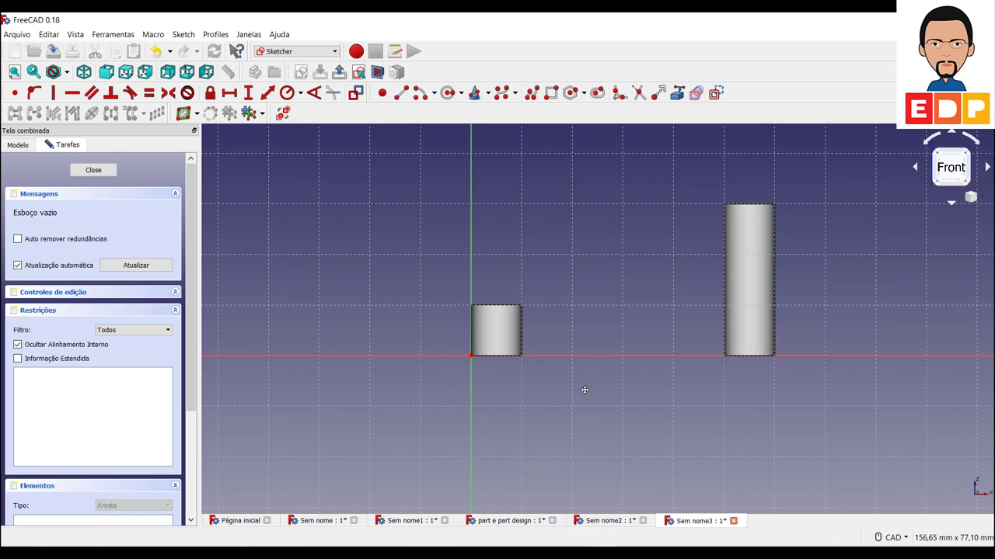
middle_drag(583, 391, 505, 389)
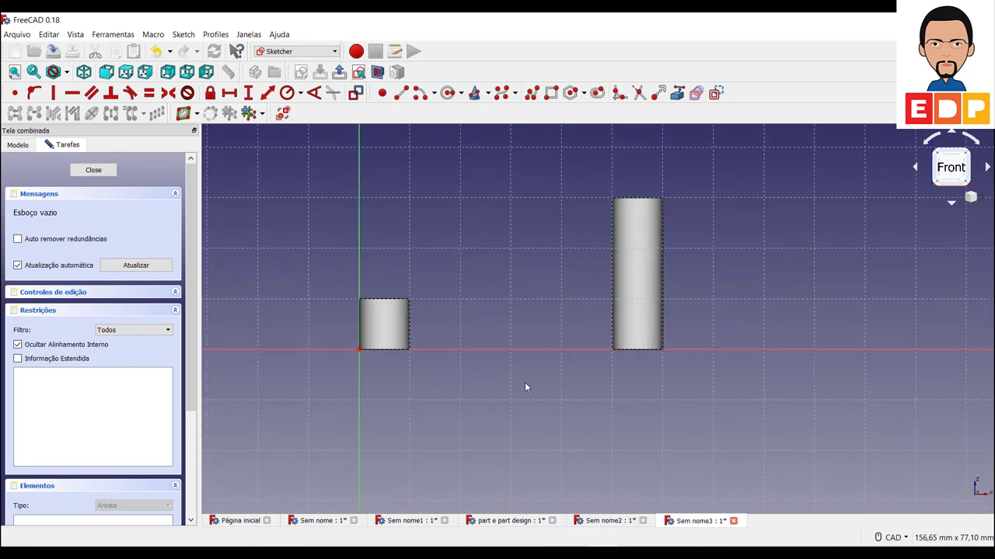
click(530, 94)
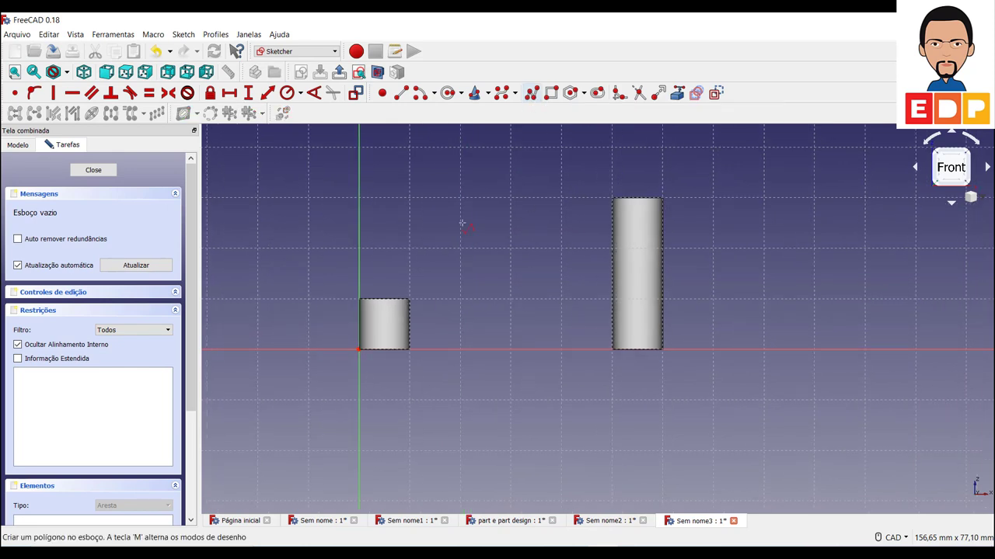
click(362, 288)
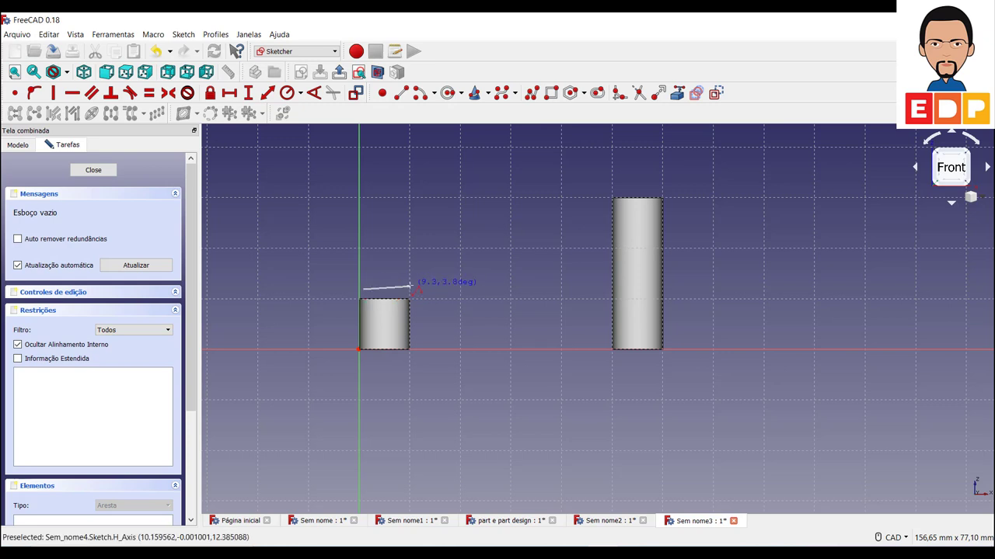
click(409, 291)
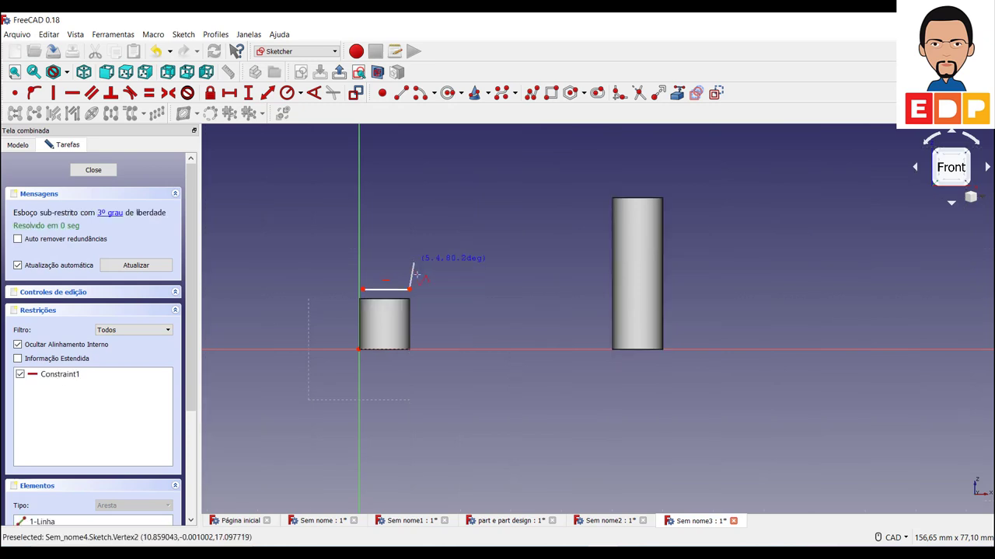
click(613, 189)
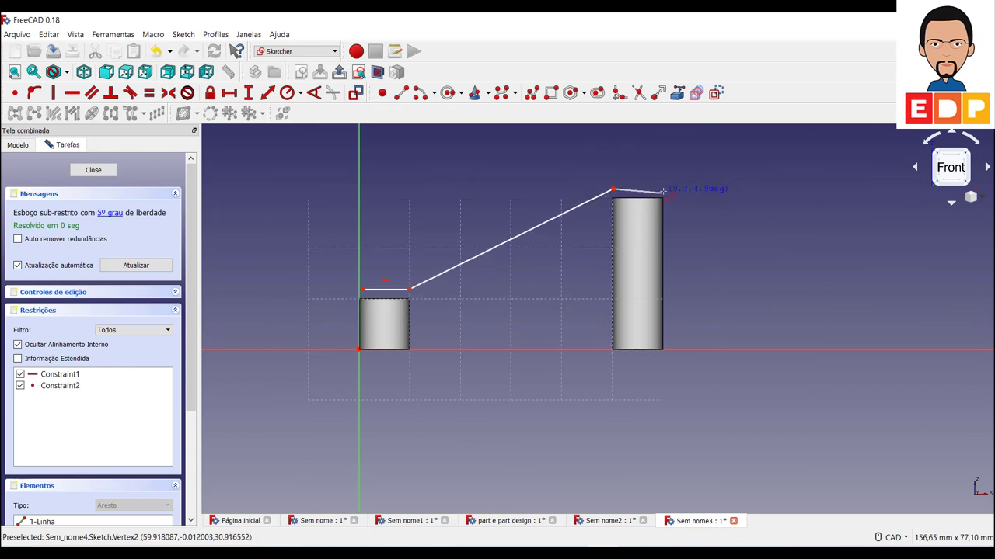
click(663, 188)
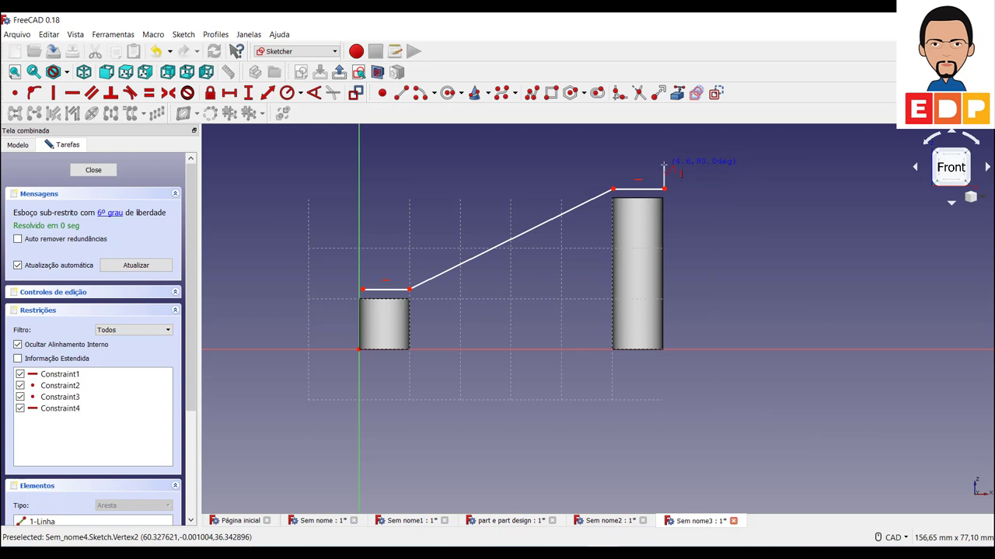
- Complete the outline with the raised top edge sloping back, closing at the start point
click(663, 165)
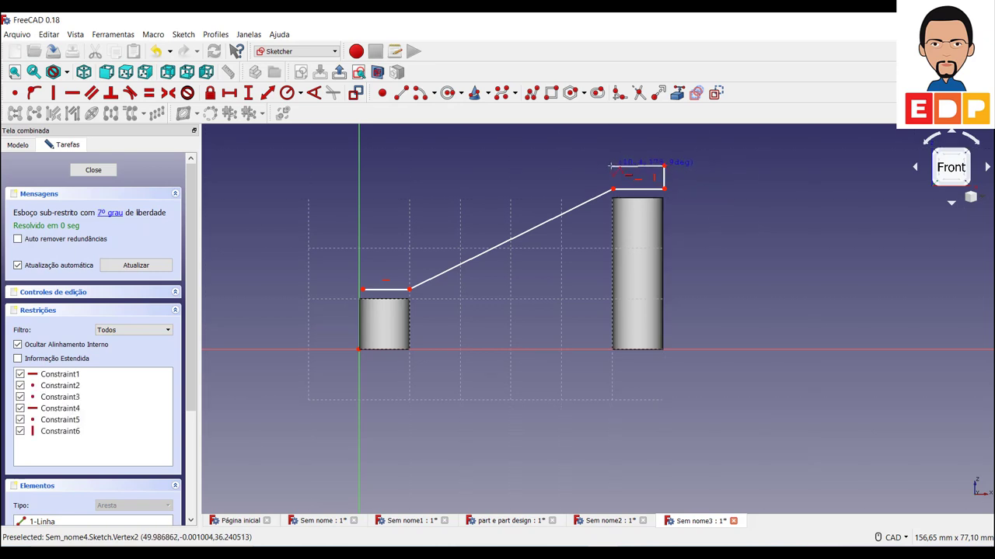
click(610, 165)
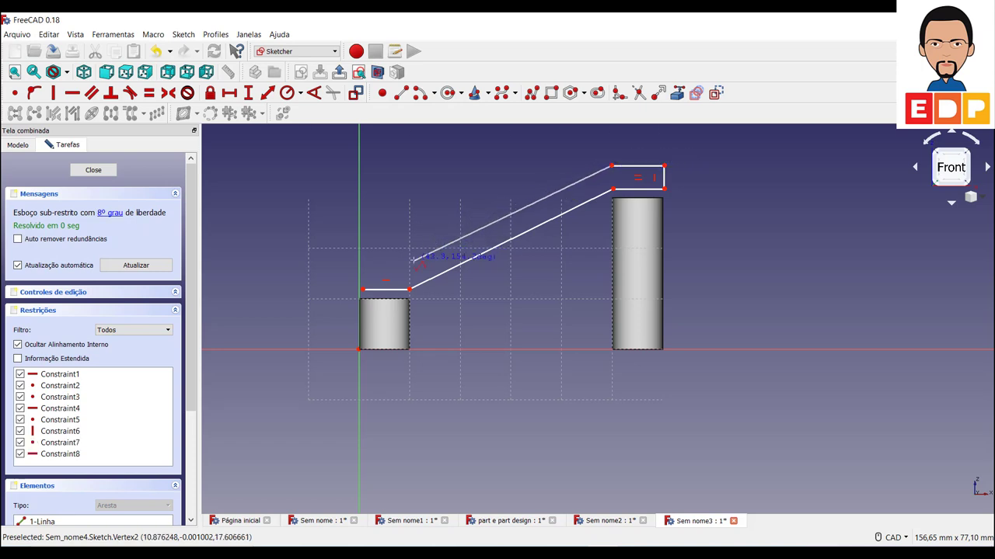
click(408, 269)
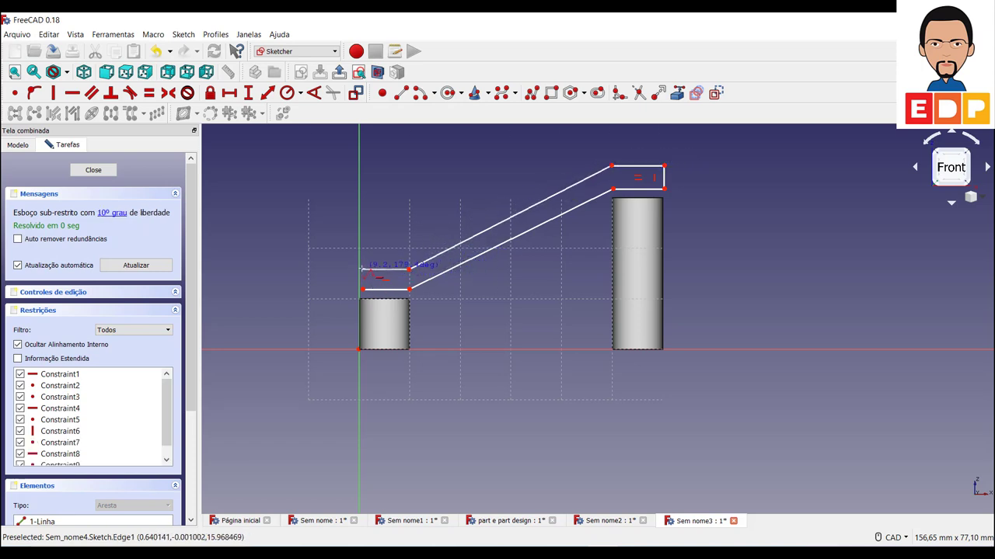
click(362, 268)
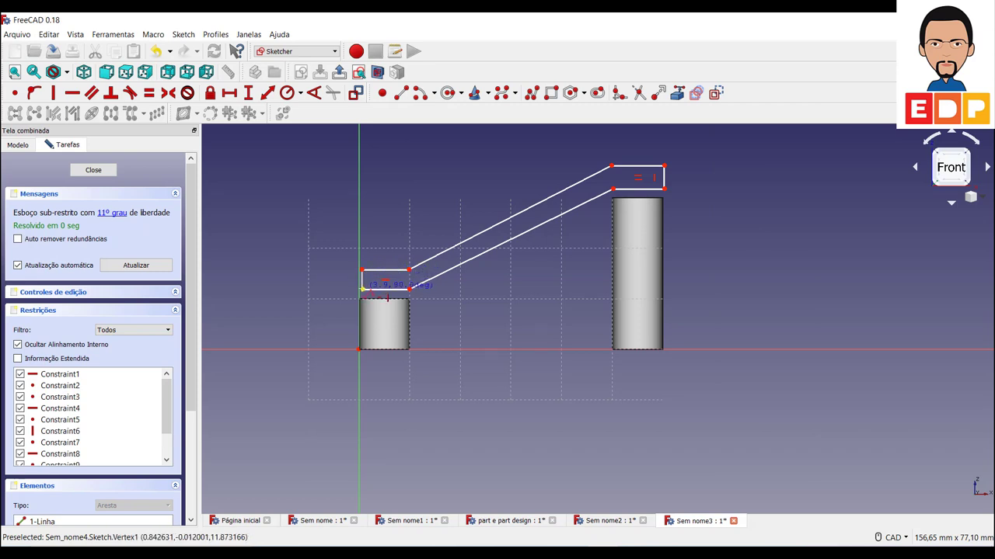
click(362, 289)
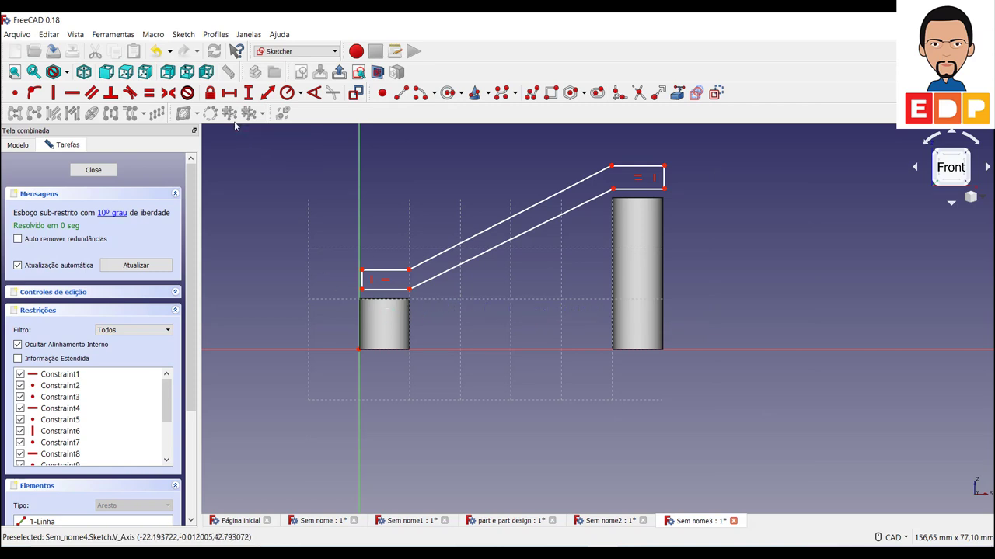
- Dimension the small block's bottom edge at 10 mm horizontally
click(238, 99)
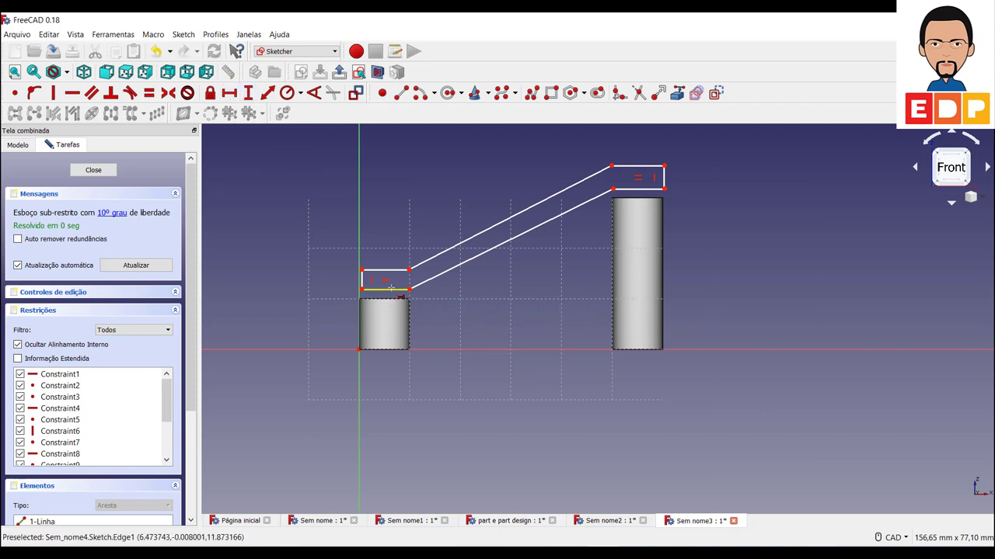
click(392, 296)
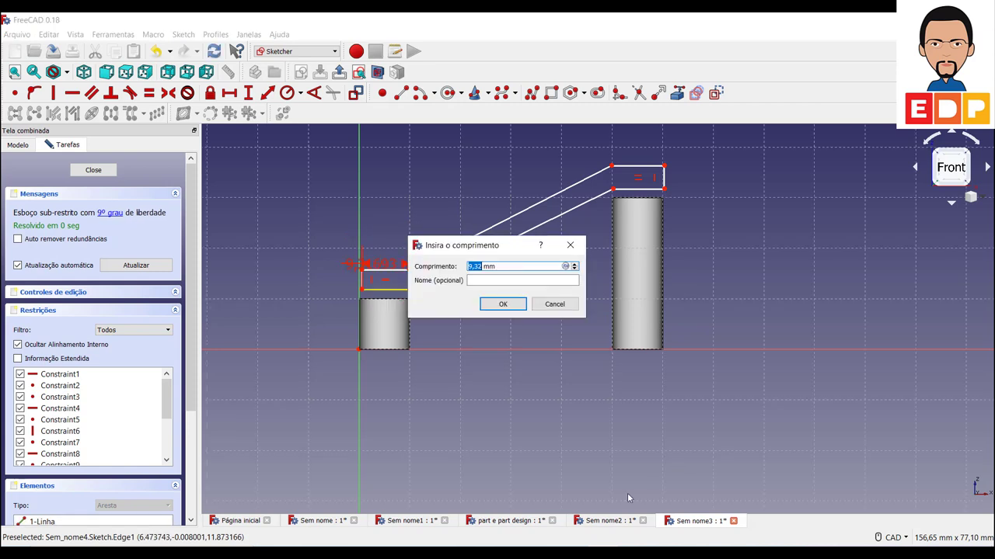
text(10)
key(Return)
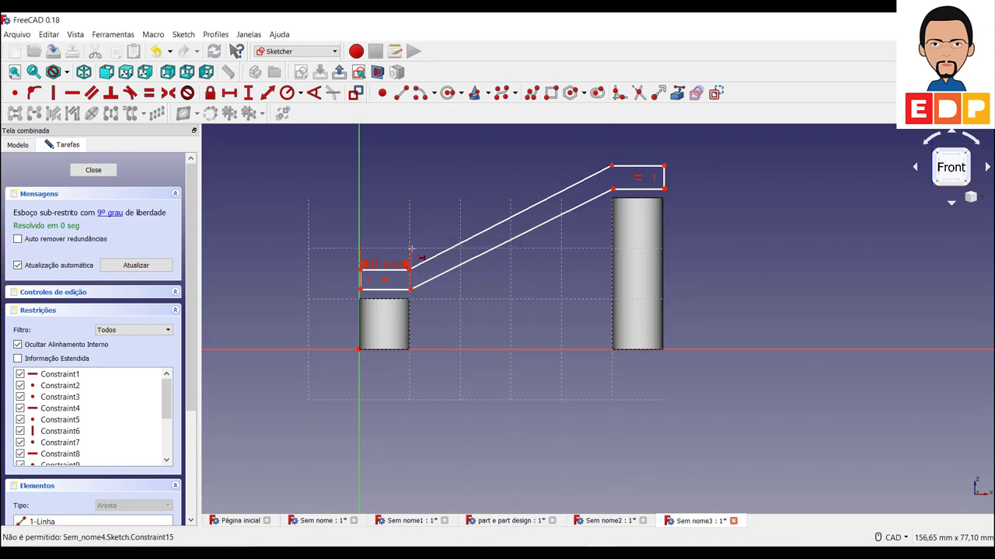
drag(389, 264, 463, 452)
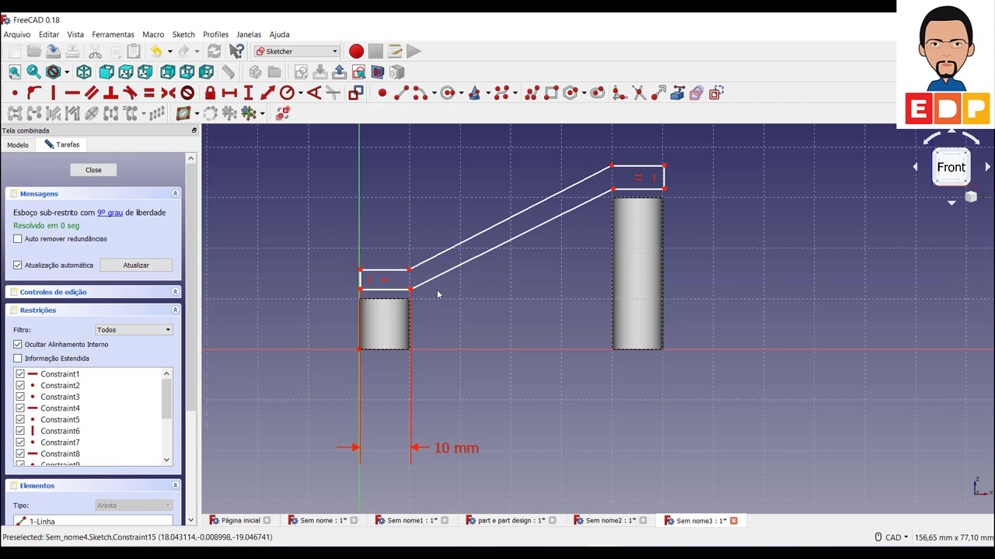
- Place the outline's lower-left corner 10 mm vertically from the sketch origin
click(361, 290)
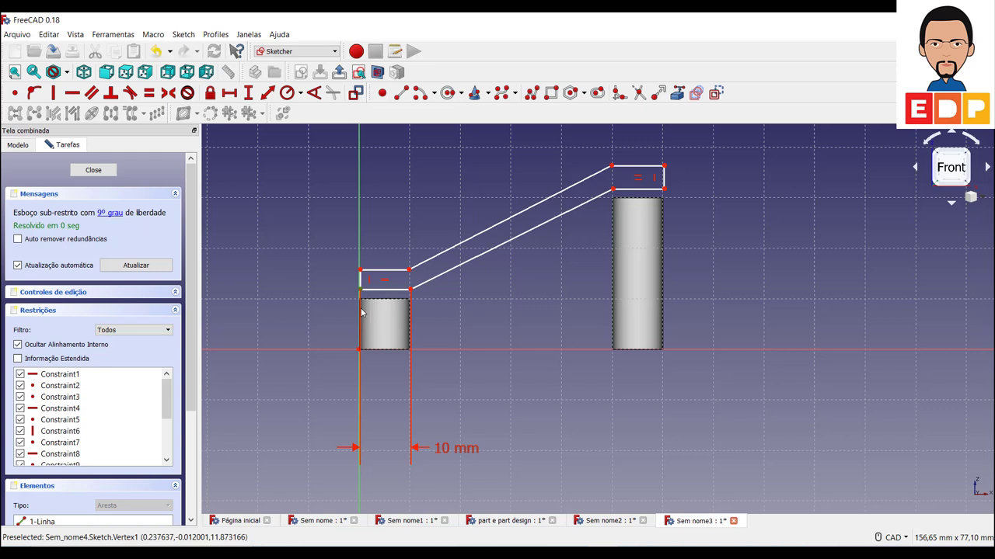
click(359, 350)
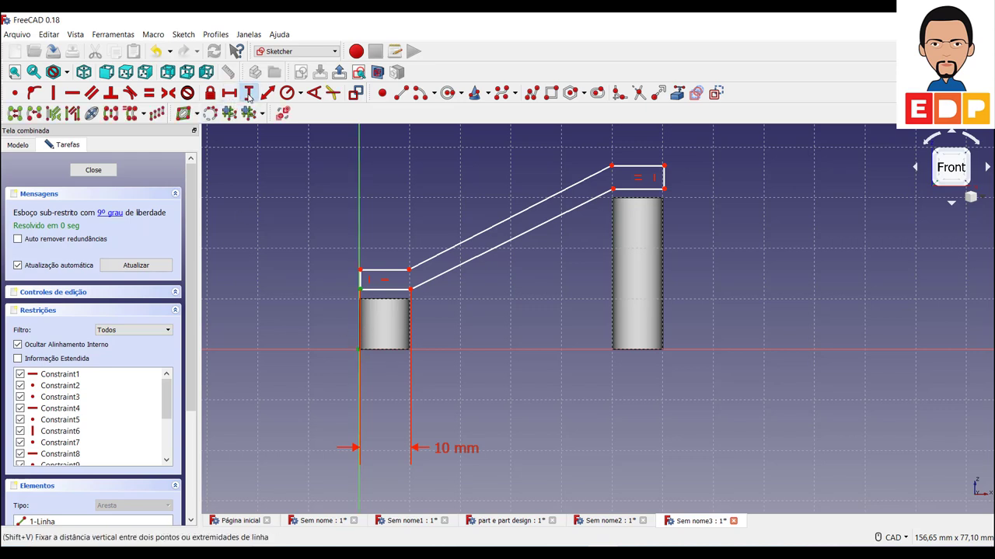
click(248, 92)
text(10)
key(Return)
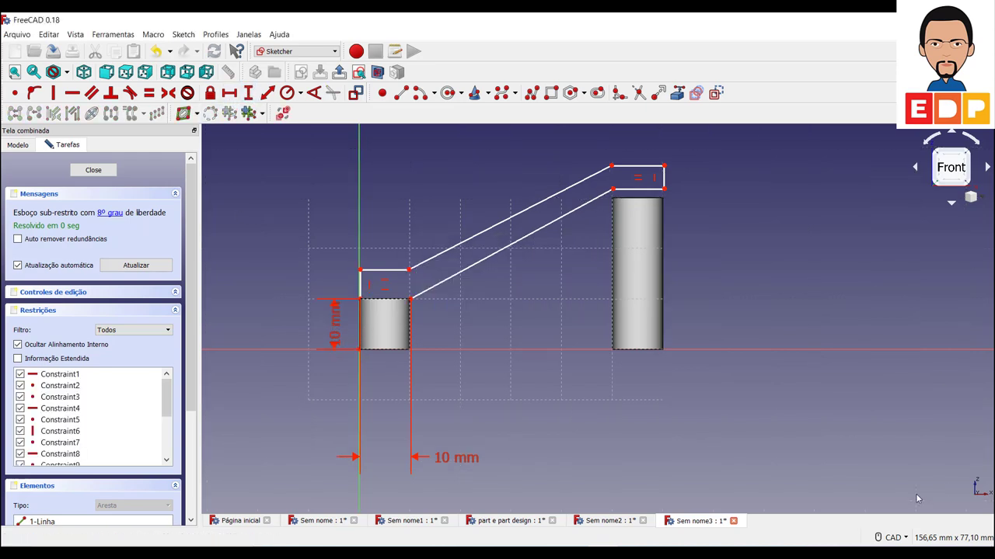
- Set the small block's height to 5 mm and tidy the dimension labels
click(360, 271)
click(359, 303)
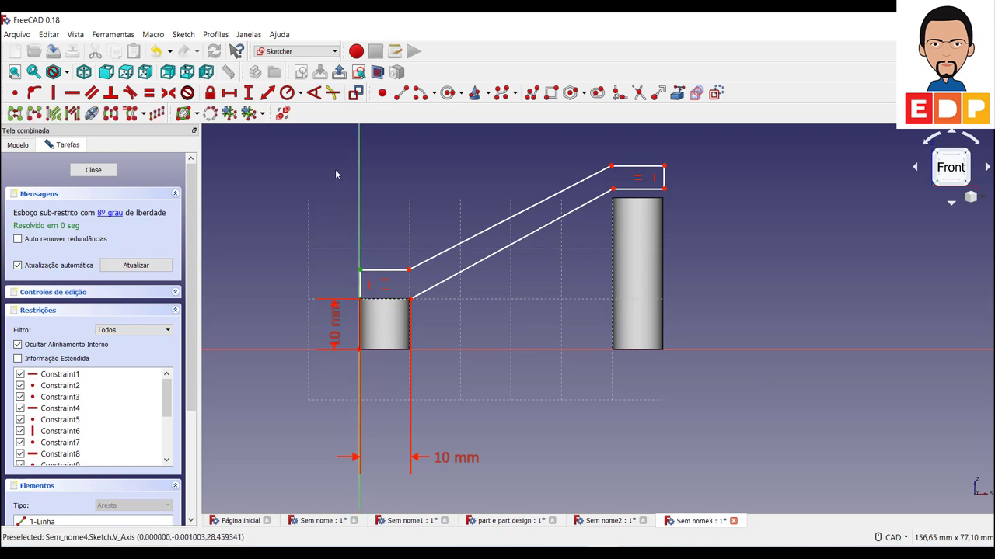
click(248, 93)
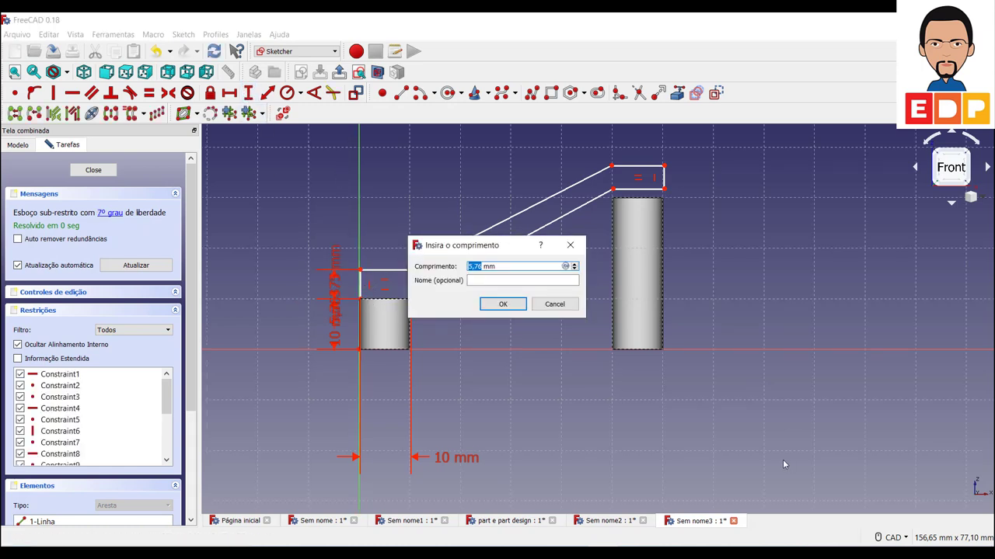
text(5)
key(Return)
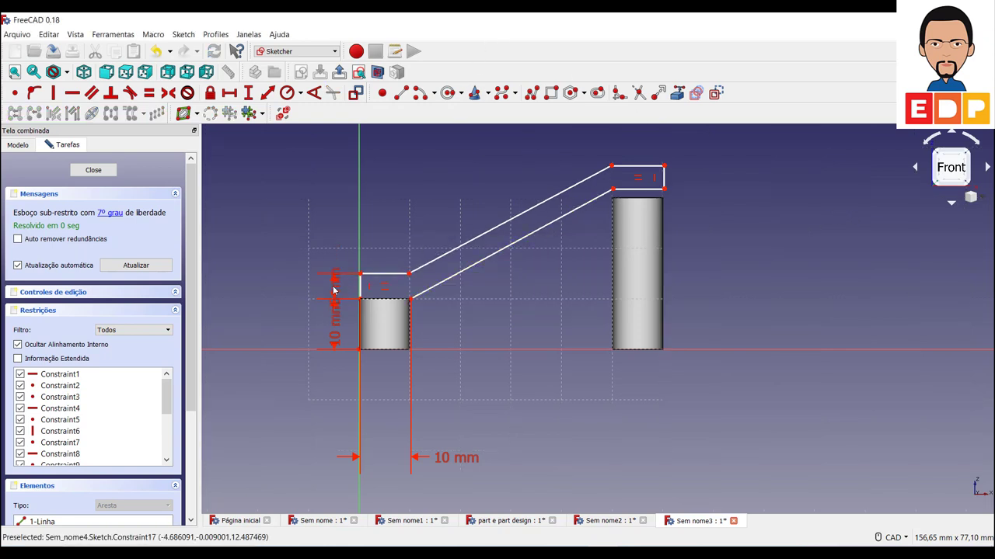
drag(343, 287, 286, 213)
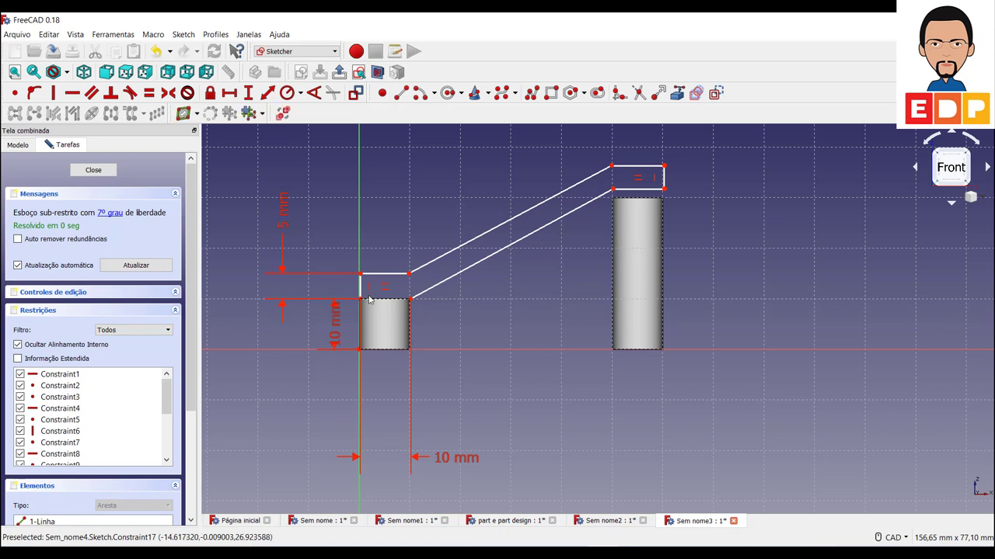
drag(335, 322, 275, 418)
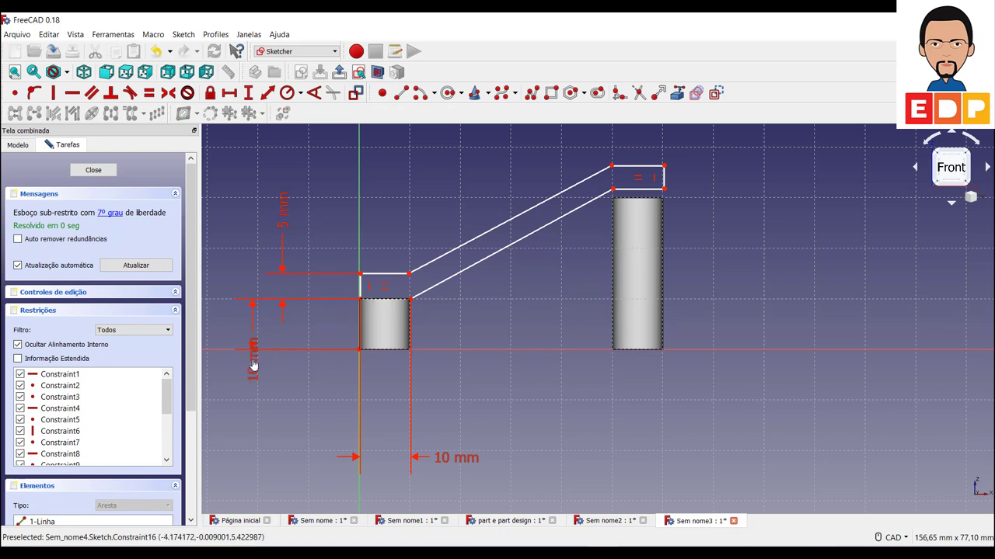
- Make the right column 30 mm tall from the origin, with a 5 mm short edge
click(663, 189)
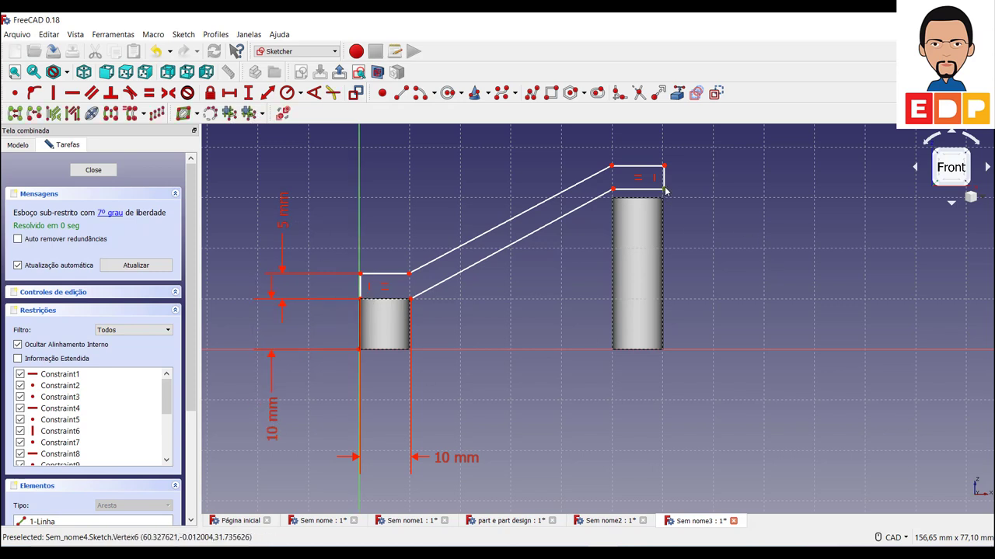
click(360, 350)
click(247, 92)
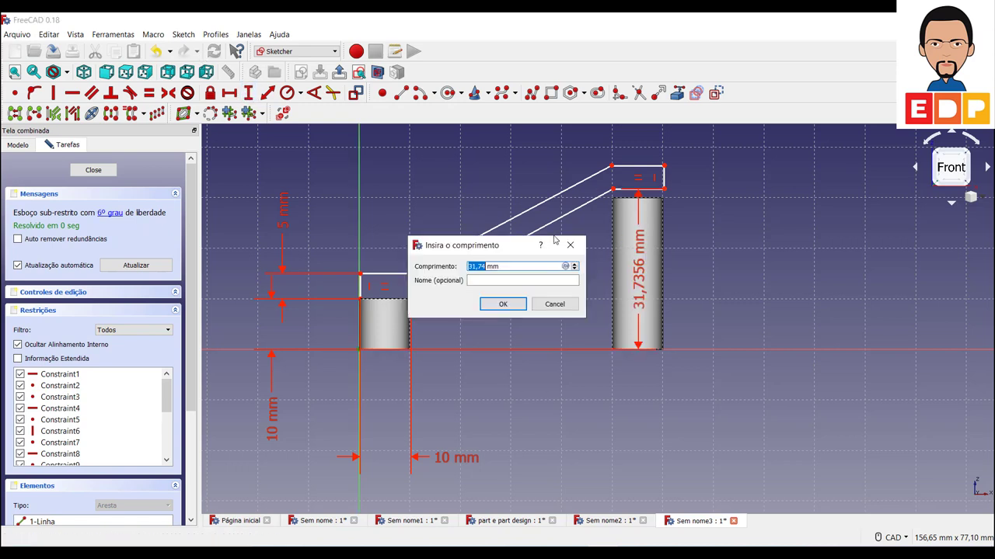
text(3)
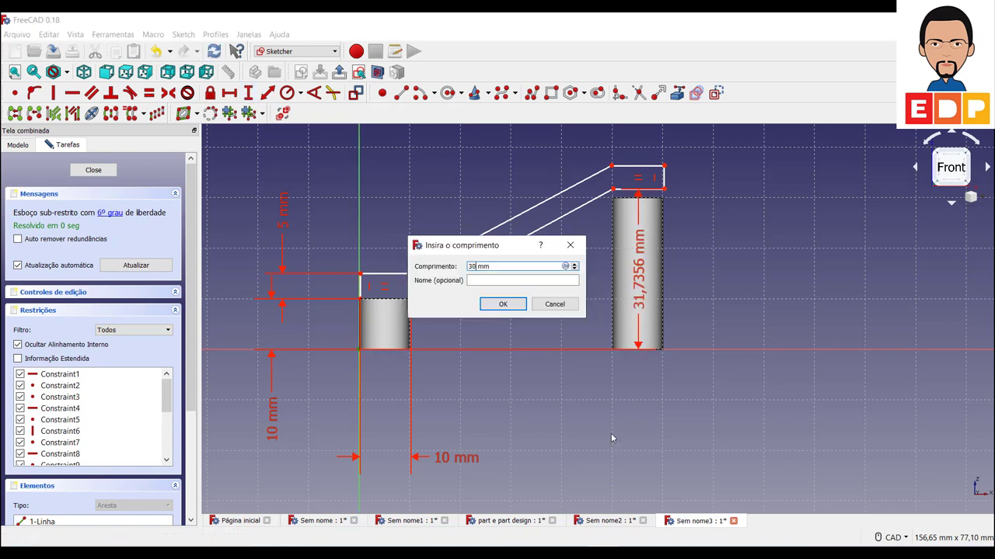
key(Return)
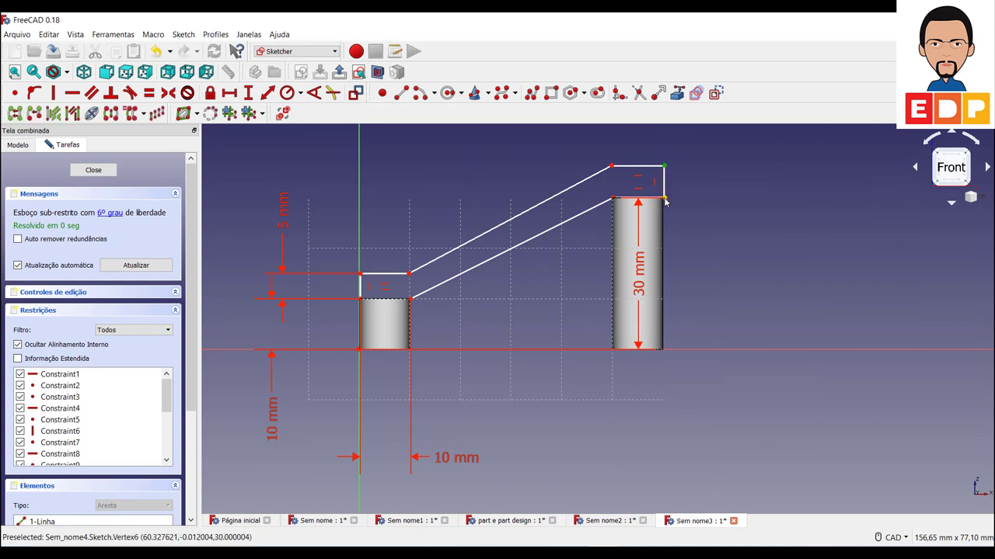
click(665, 202)
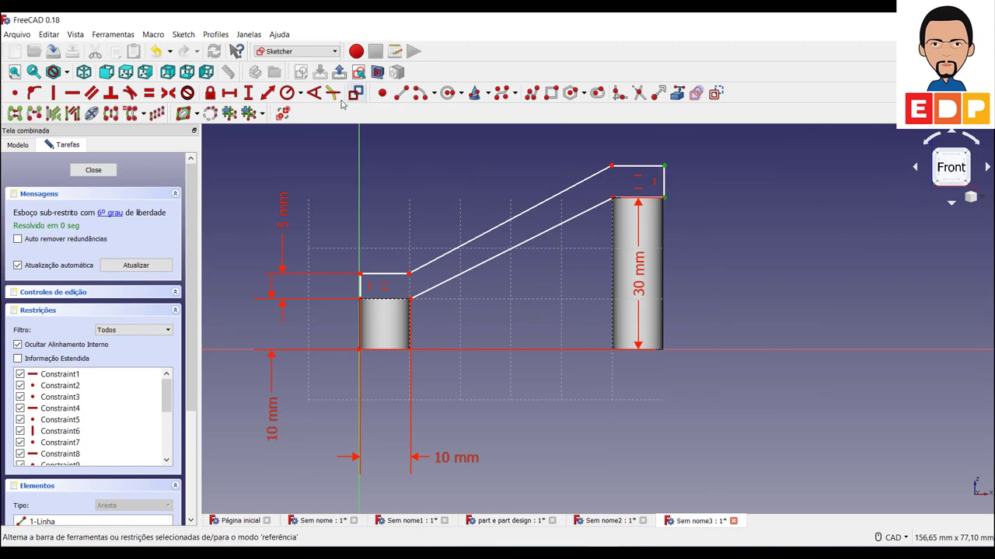
click(248, 93)
text(5)
key(Return)
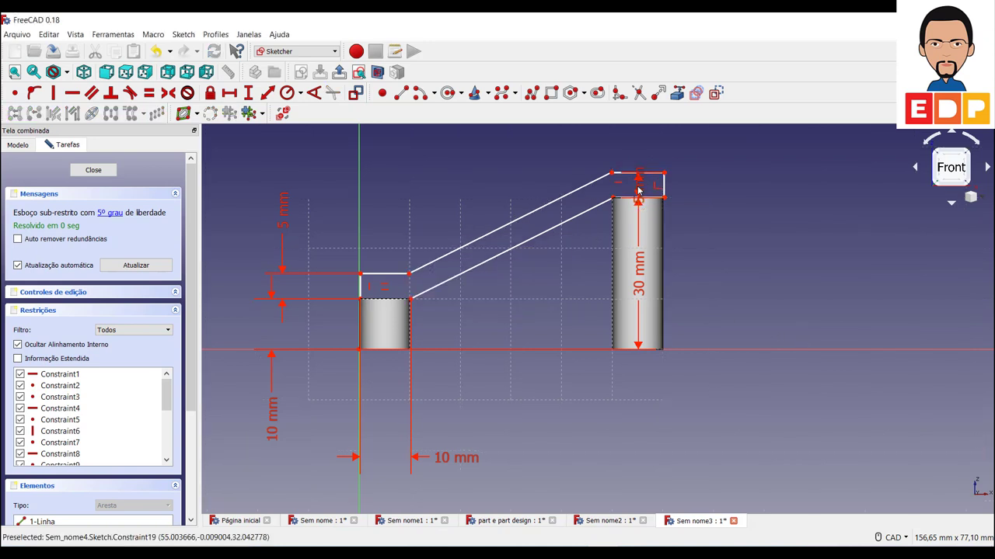
drag(641, 188, 759, 180)
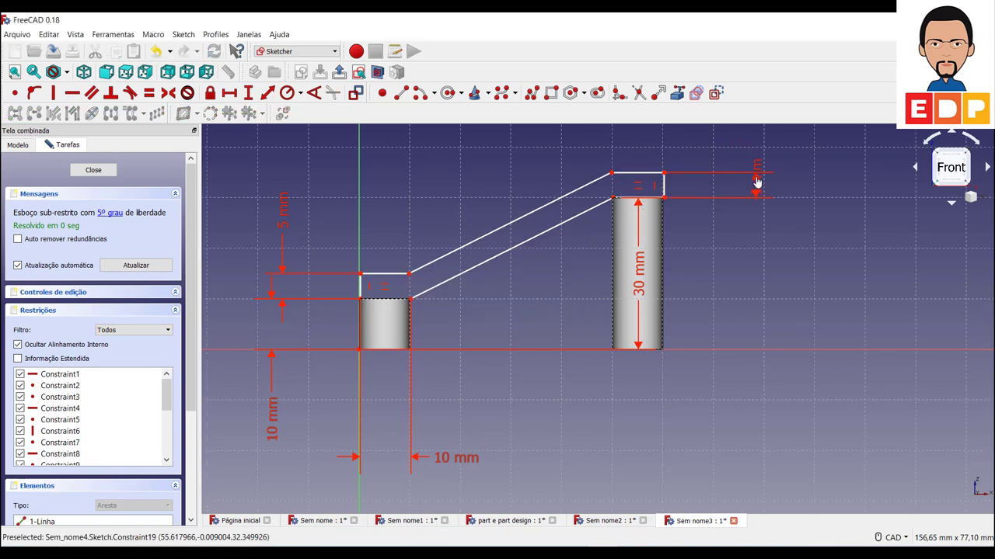
drag(707, 312, 831, 318)
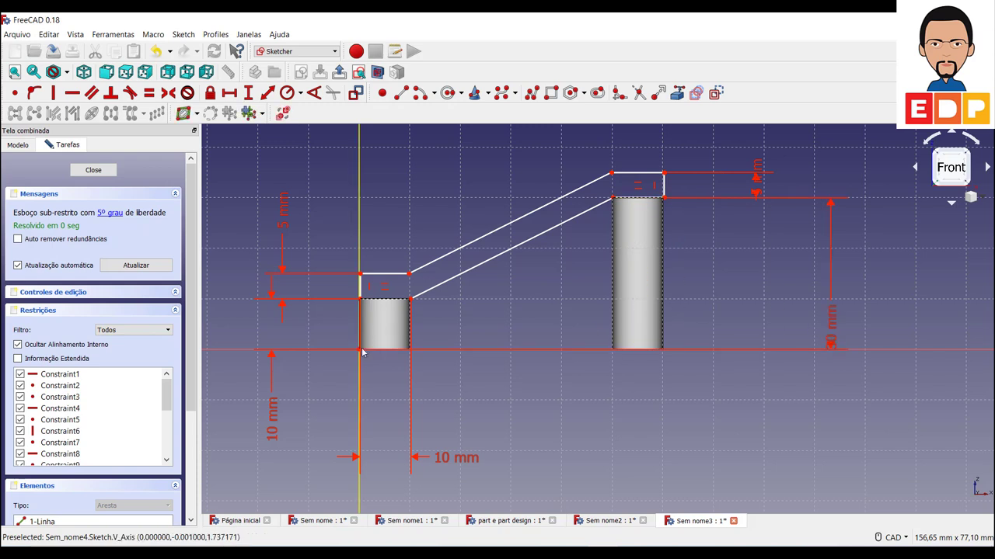
- Put the upper-left vertex on the vertical axis (0 mm) and set a 60 mm overall span
click(361, 277)
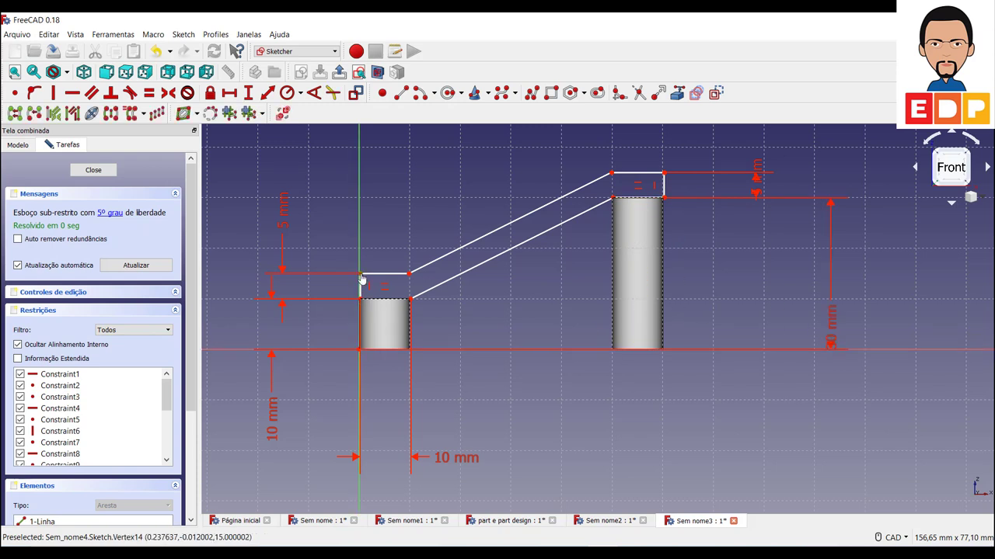
click(360, 351)
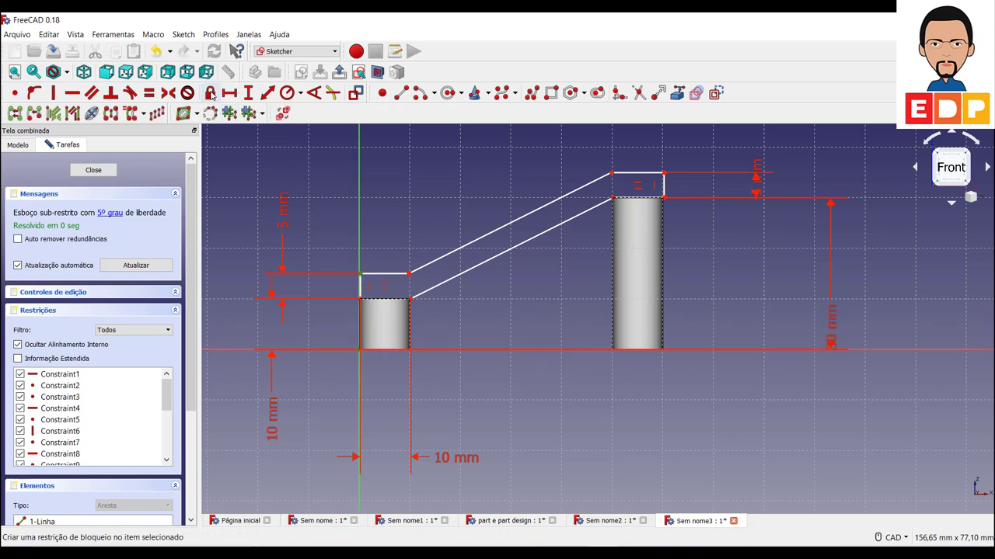
click(229, 92)
text(0)
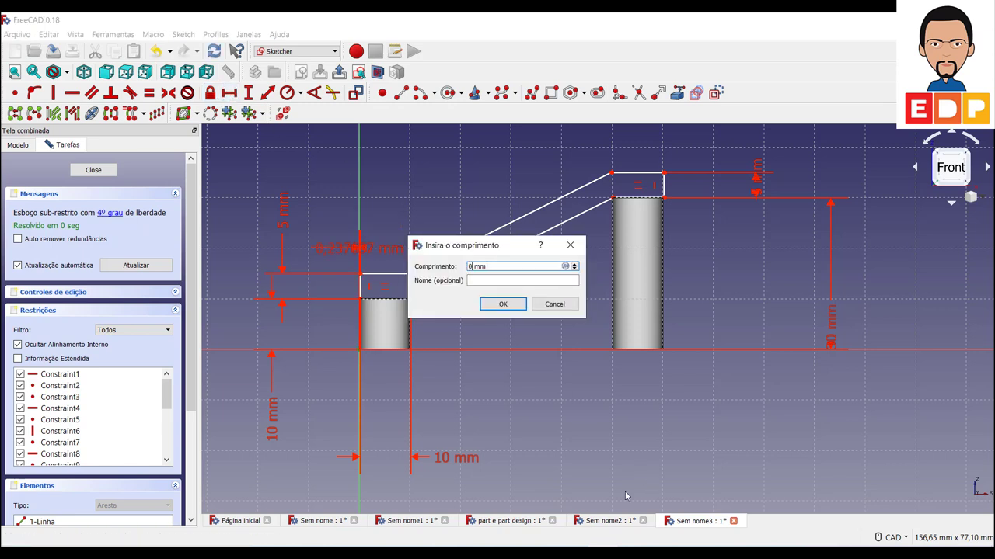
key(Return)
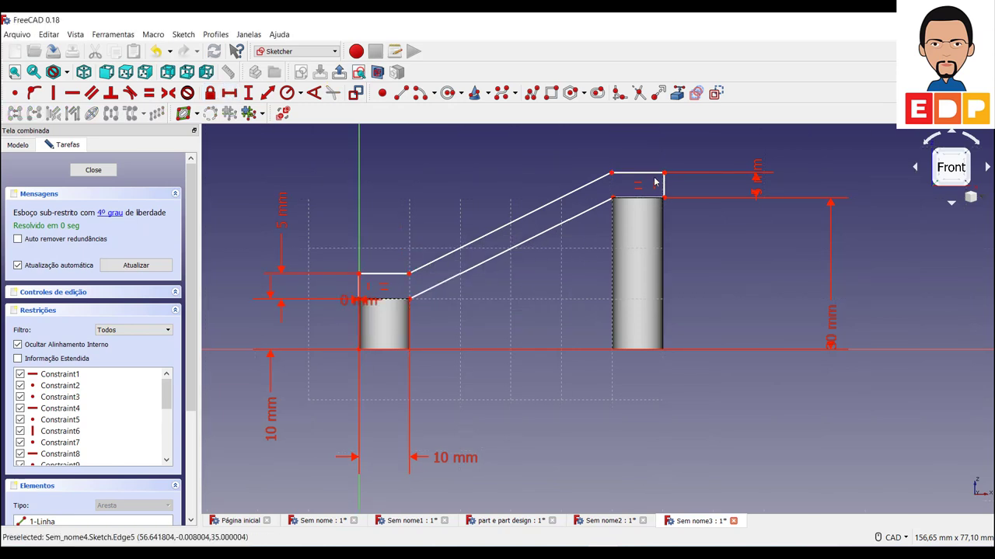
click(664, 173)
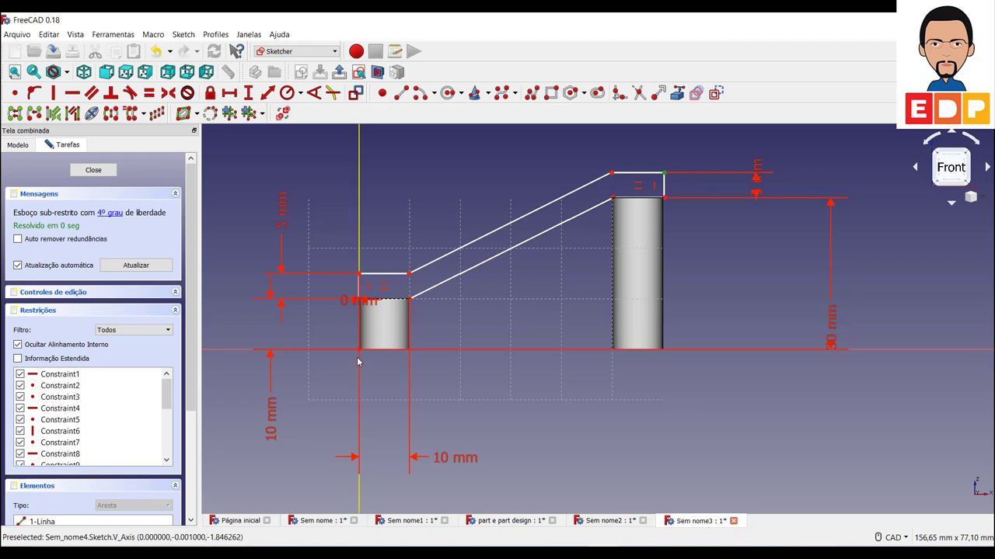
click(359, 350)
click(228, 93)
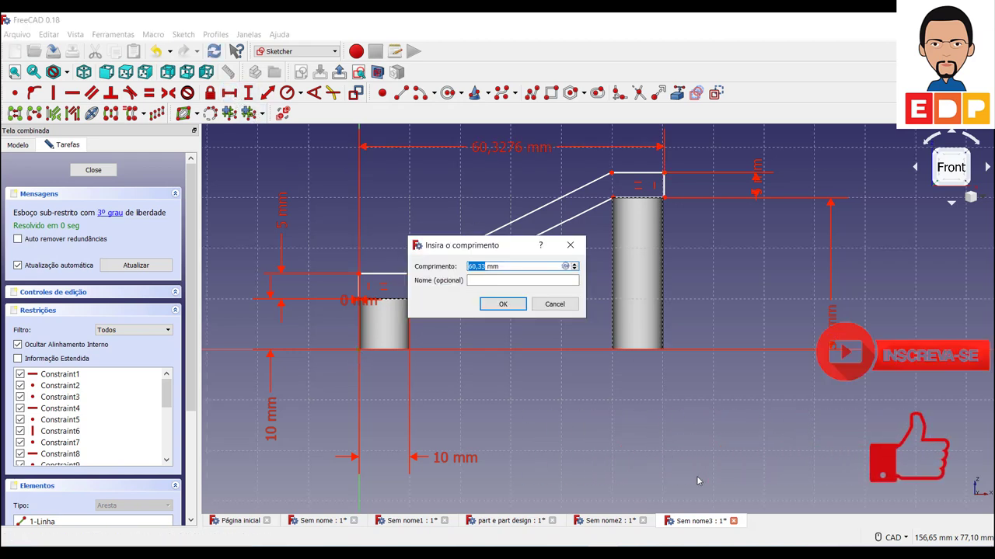
text(6)
key(Return)
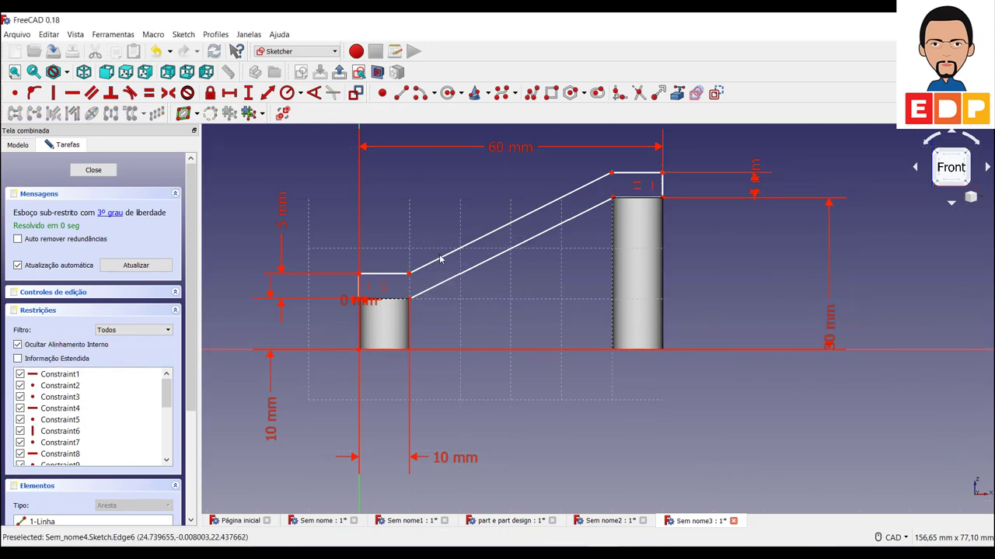
drag(440, 259, 442, 253)
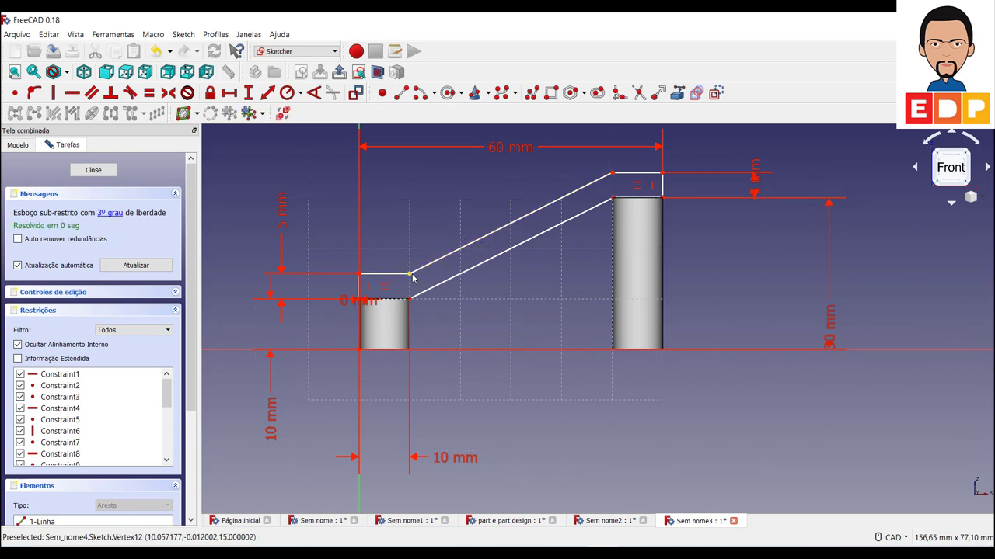
click(411, 276)
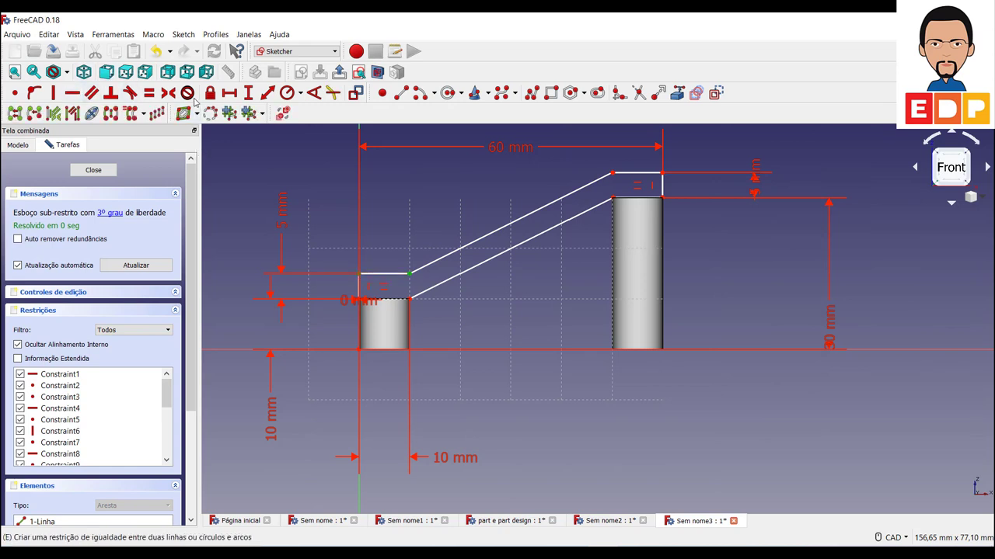
- Give the upper-left short edge and the right cap's top edge 10 mm horizontal lengths
click(228, 92)
text(10)
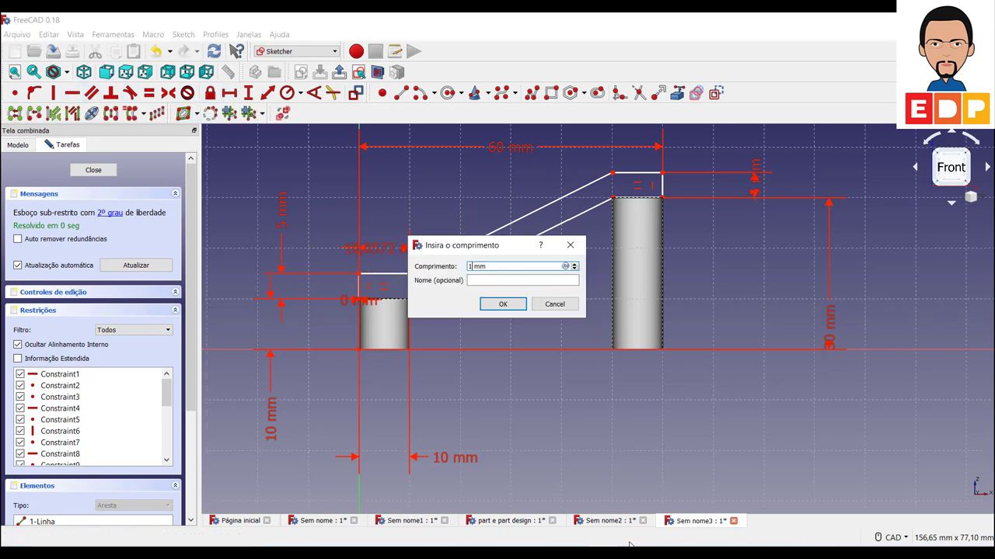
key(Return)
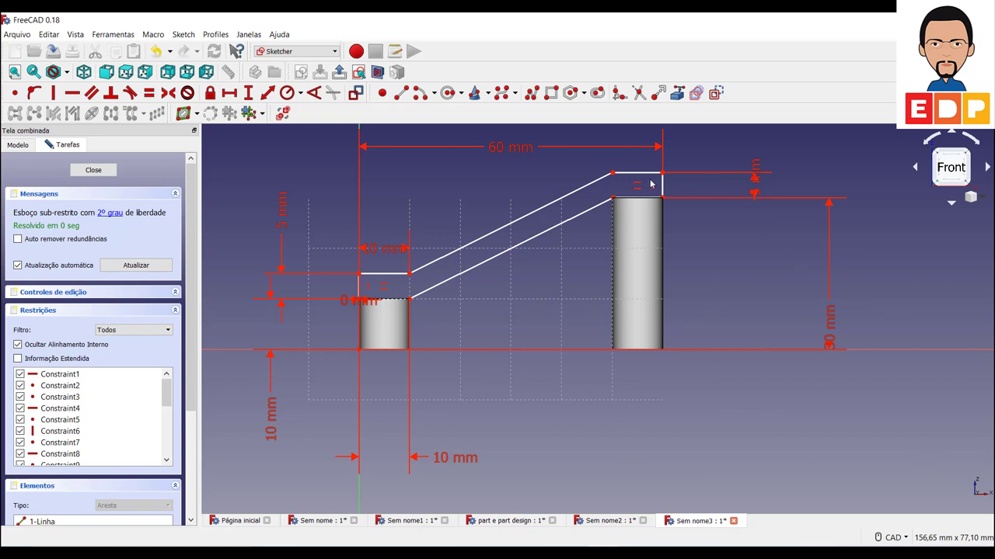
drag(631, 177, 636, 179)
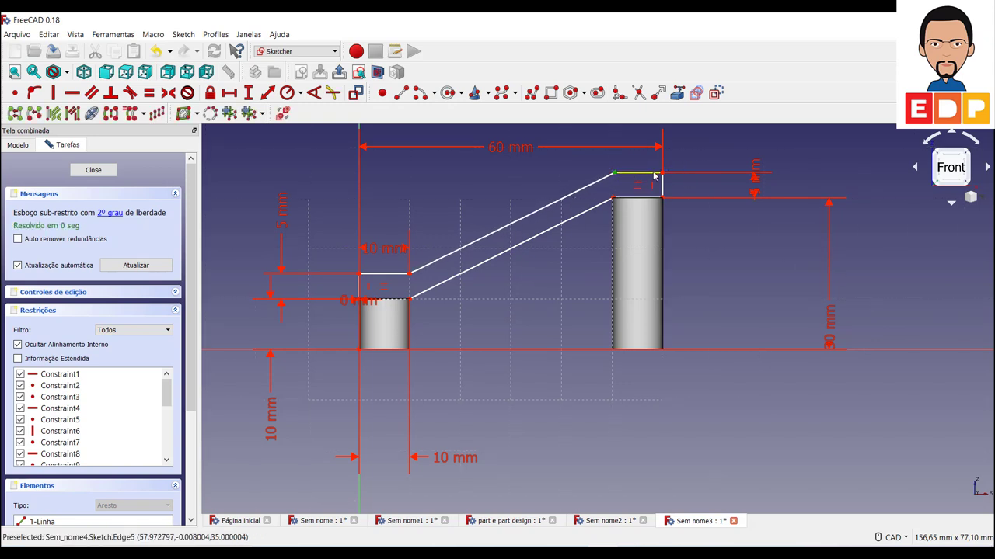
click(654, 177)
click(230, 93)
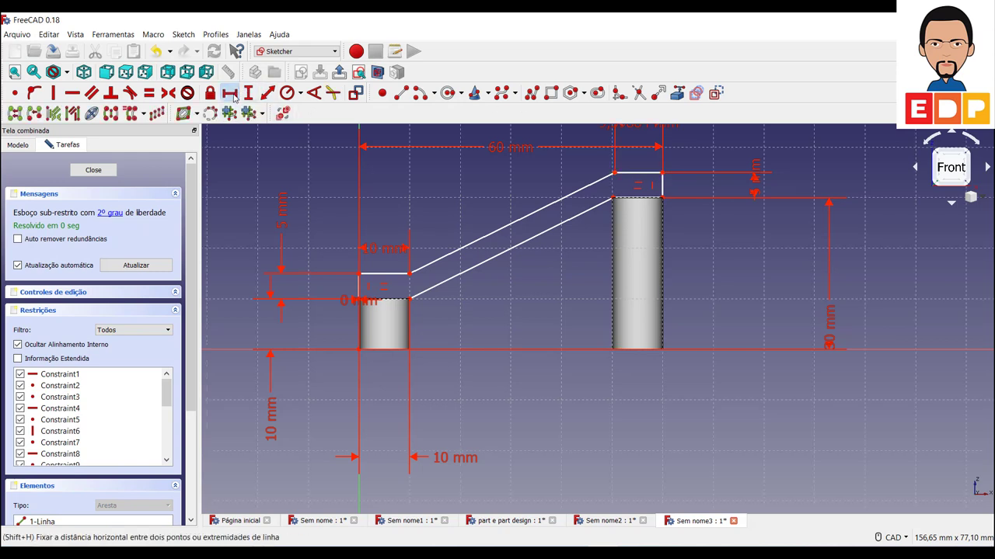
text(10)
key(Return)
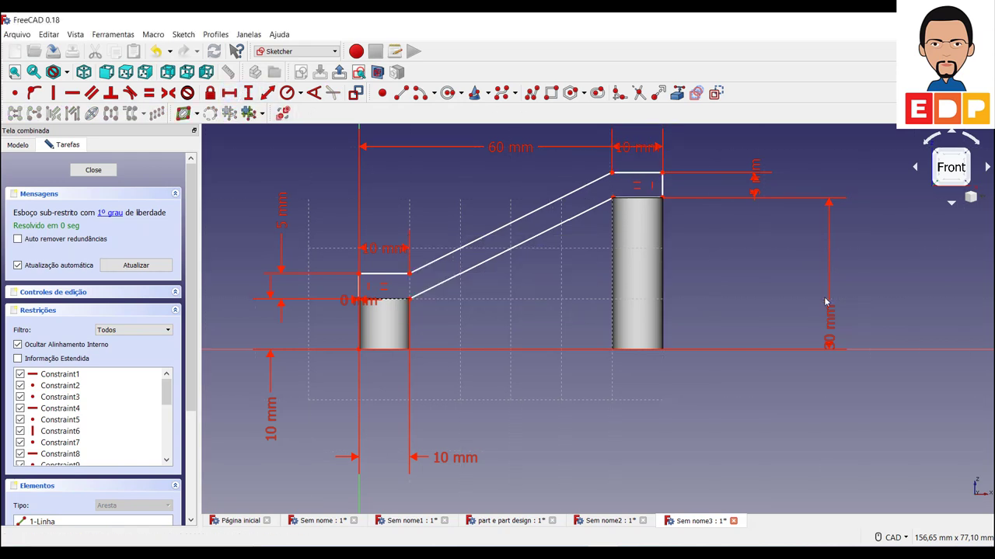
drag(507, 248, 515, 251)
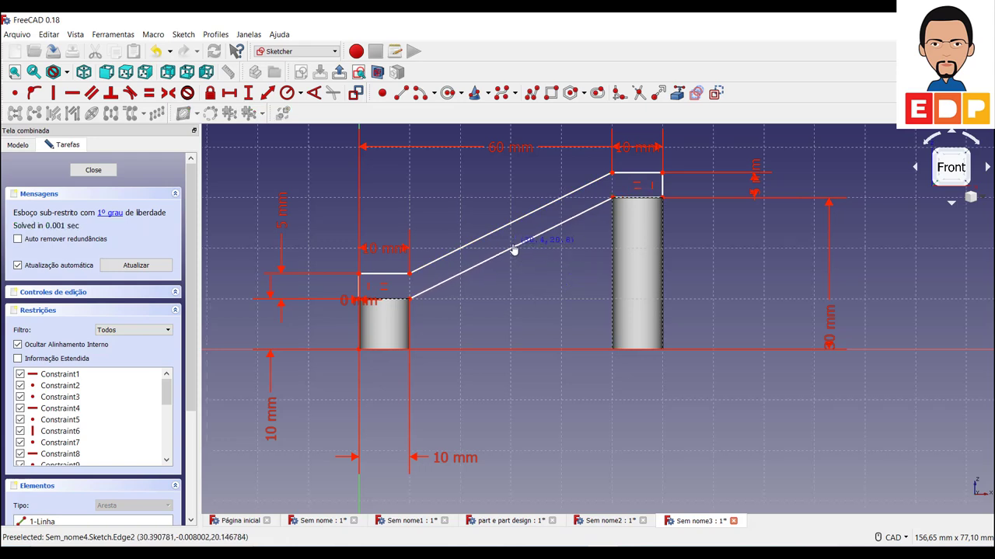
- Discard a redundant 60 mm dimension and add a 10 mm horizontal length at the top-right corner
click(611, 201)
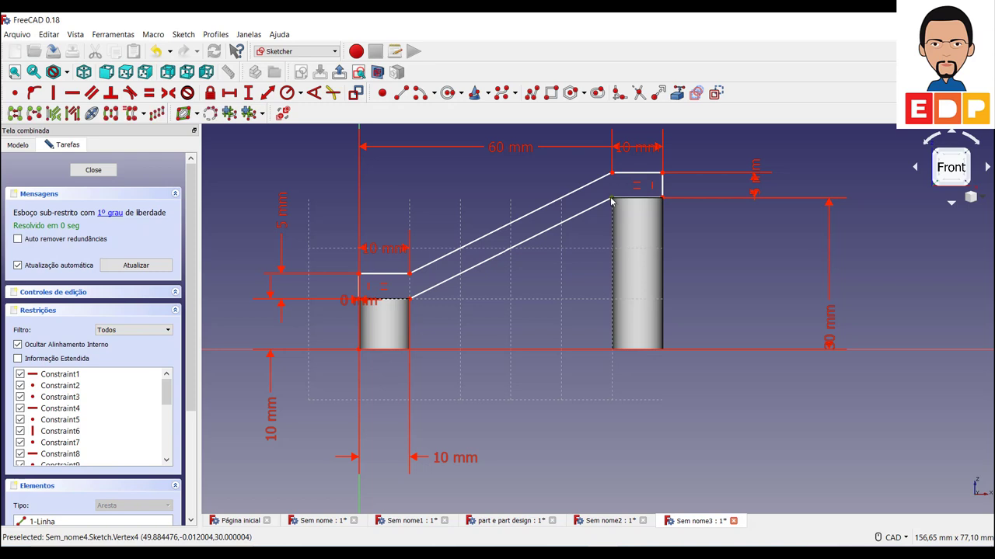
click(359, 358)
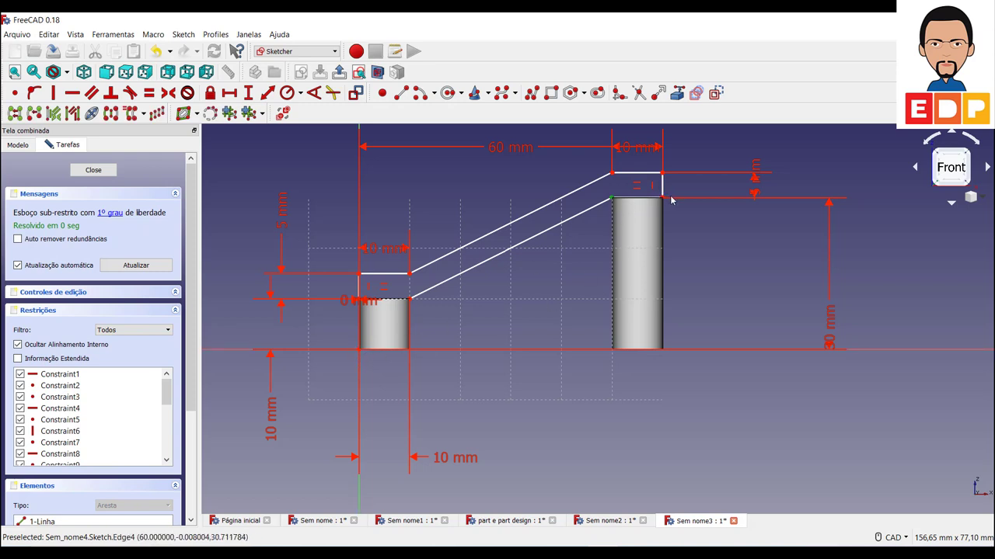
drag(639, 149, 744, 146)
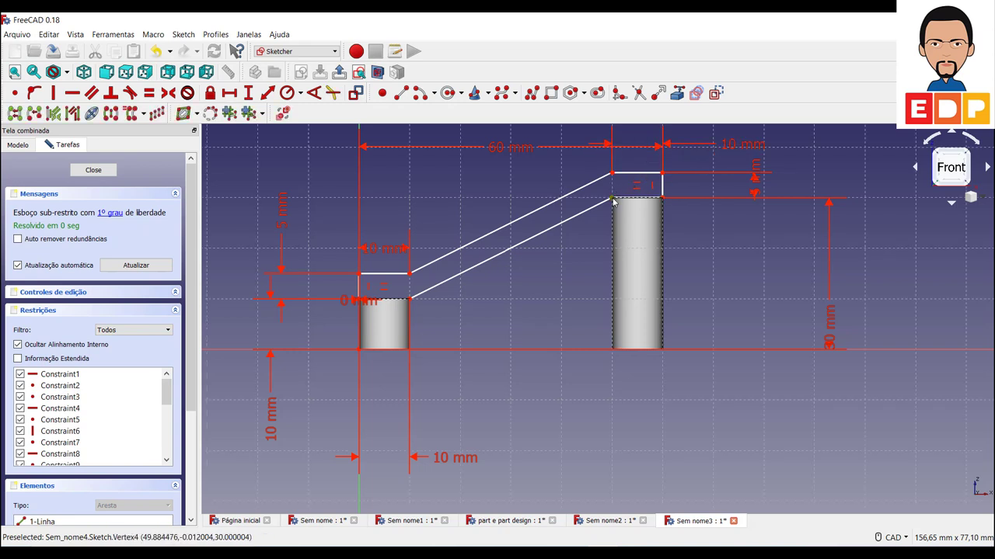
click(663, 200)
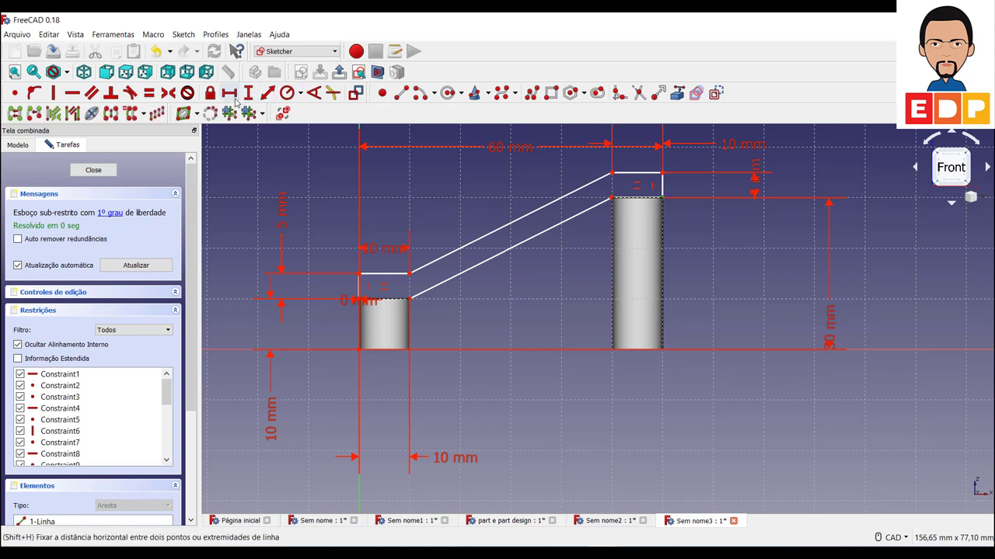
click(234, 100)
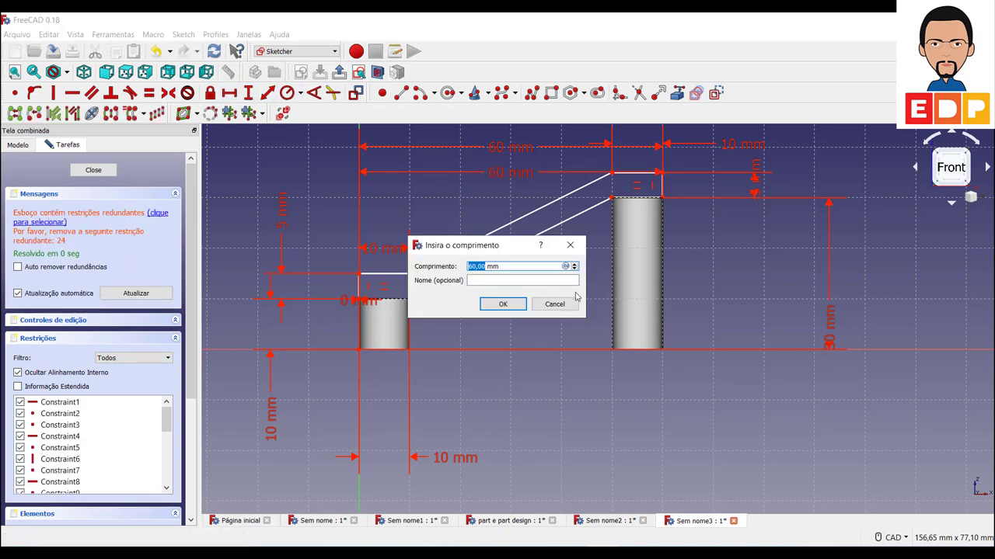
click(554, 304)
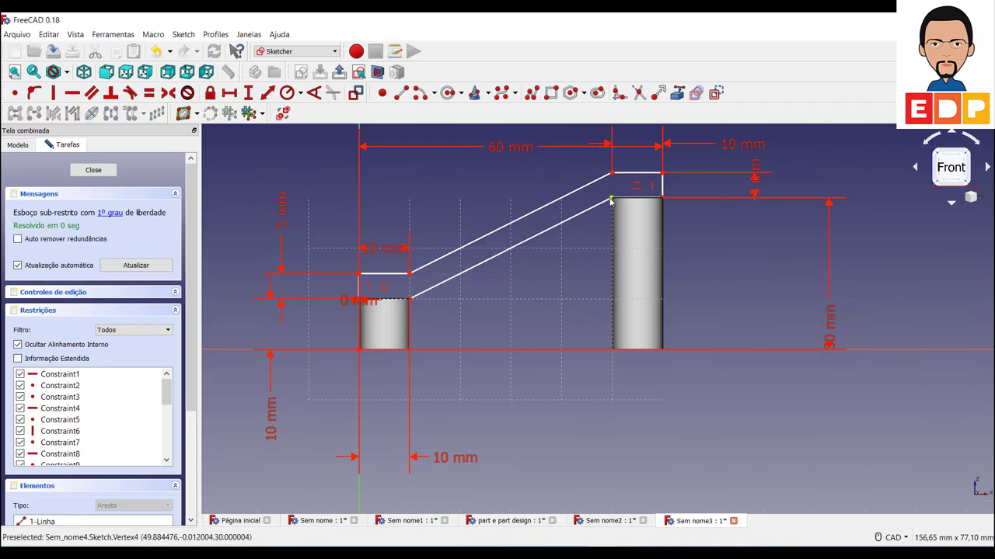
click(661, 199)
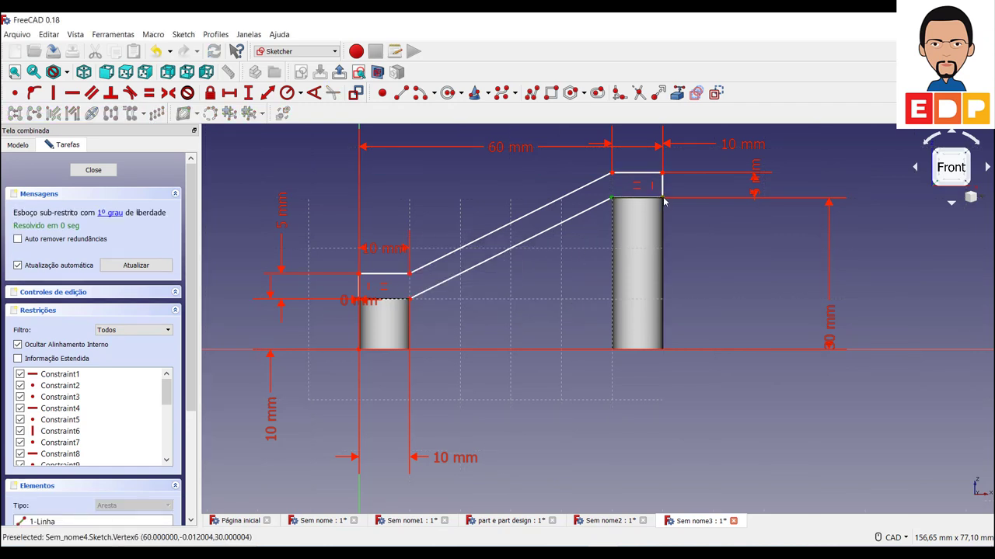
click(230, 94)
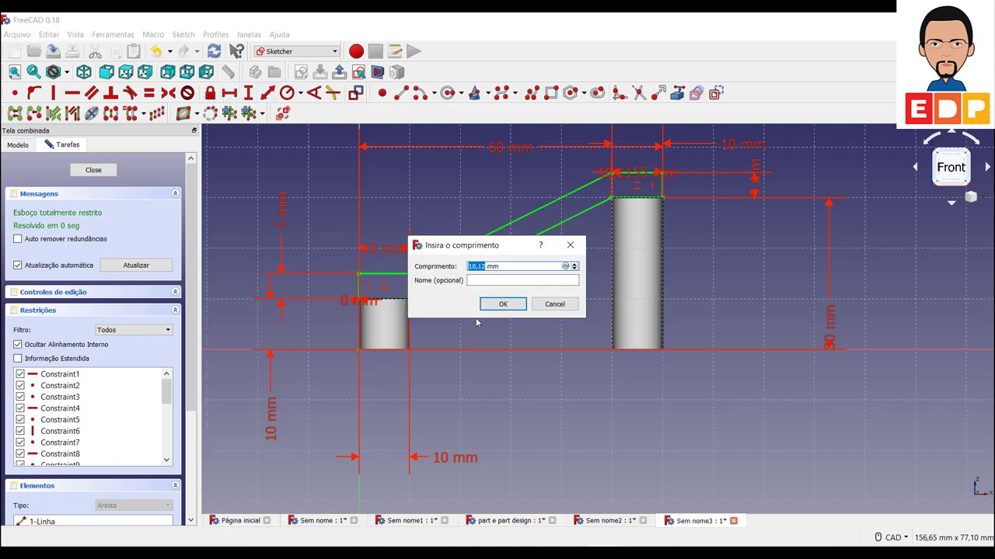
text(10)
key(Return)
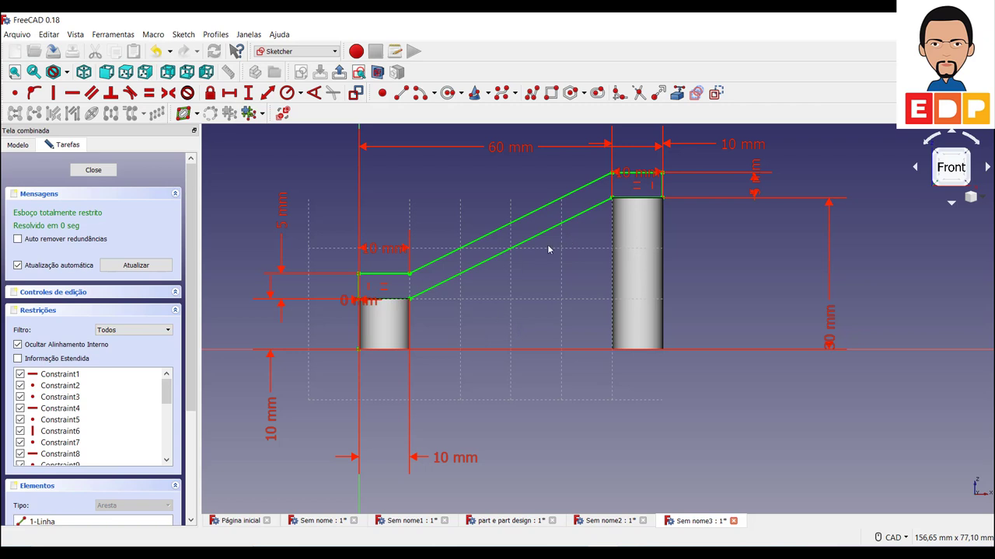
- Exit the sketch and frame the ramp outline above the four cylinder legs
click(82, 171)
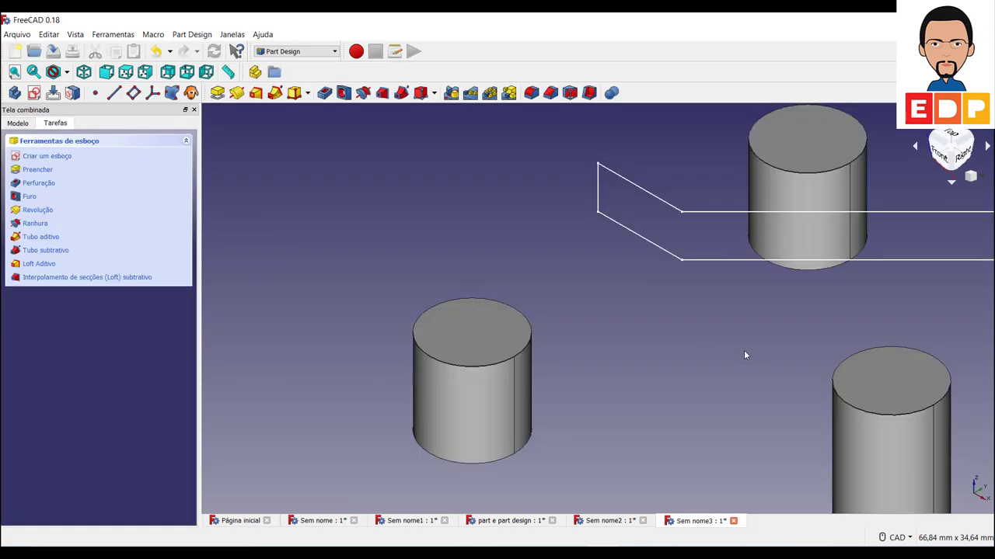
mouse_move(711, 368)
middle_down()
mouse_move(531, 324)
mouse_move(482, 358)
middle_up()
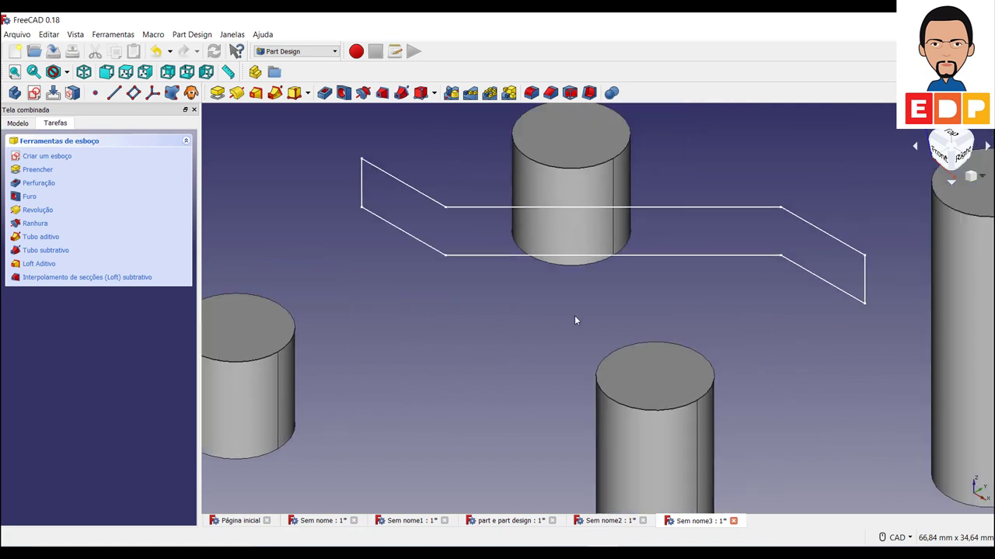
scroll(574, 320, down, 3)
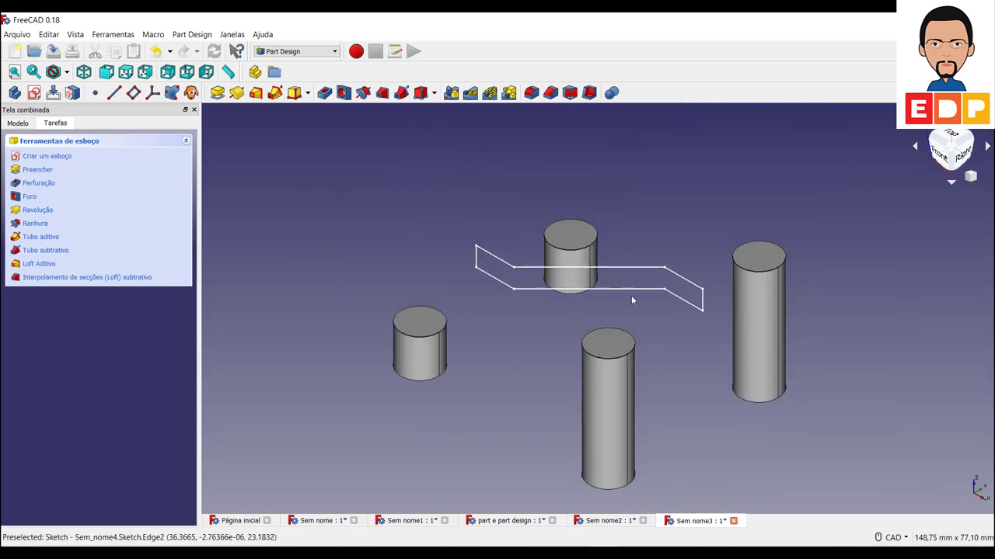
- Pad the ramp profile 50 mm, symmetric to the sketch plane
click(217, 93)
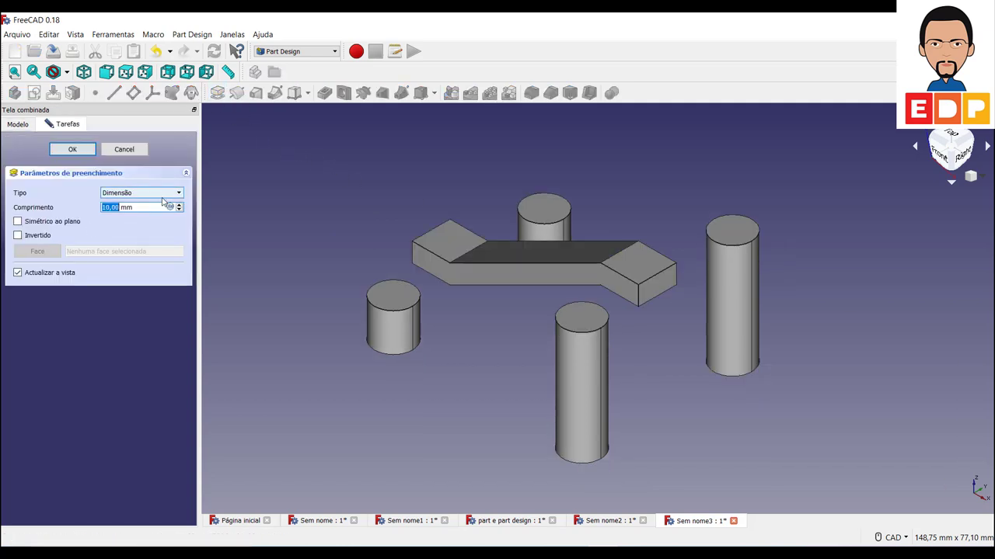
click(17, 221)
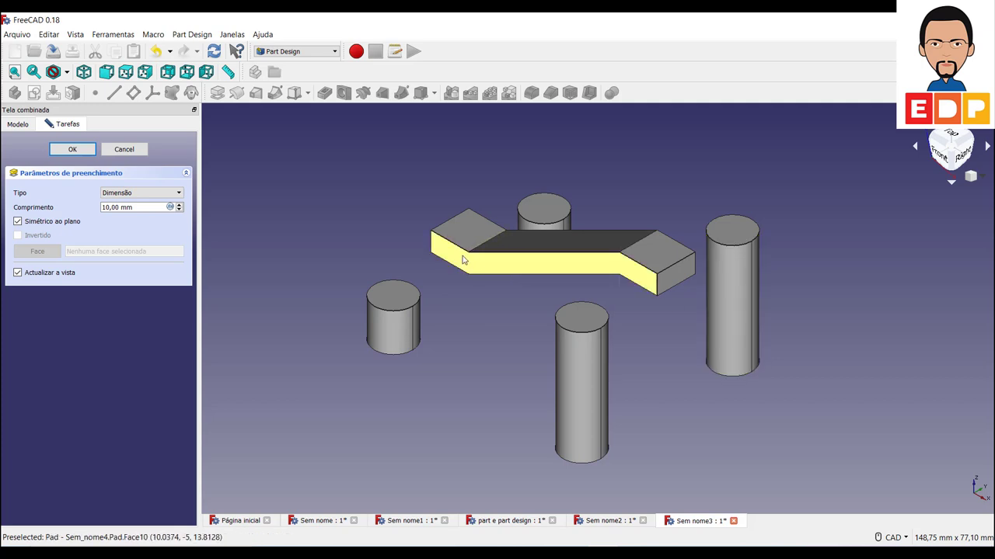
click(118, 208)
double_click(111, 209)
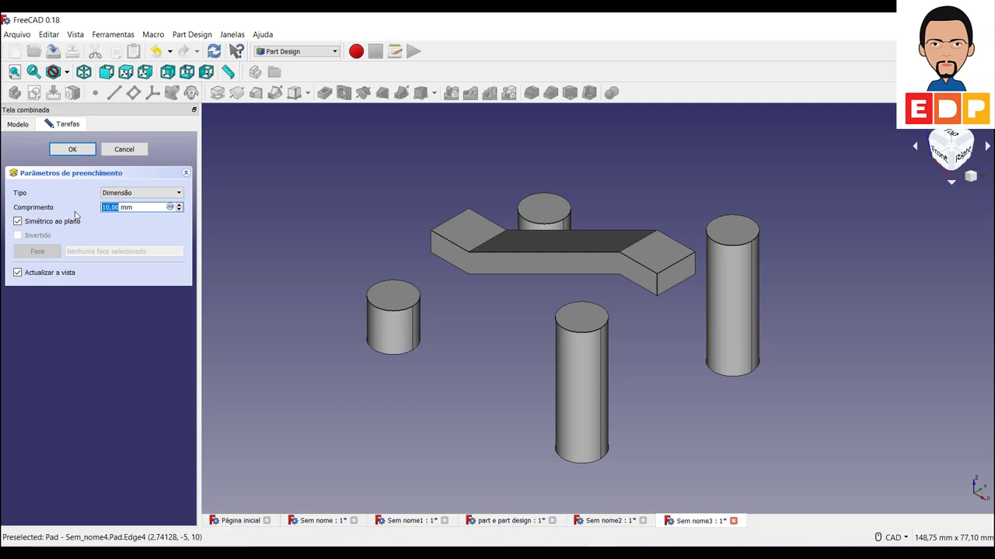
text(50)
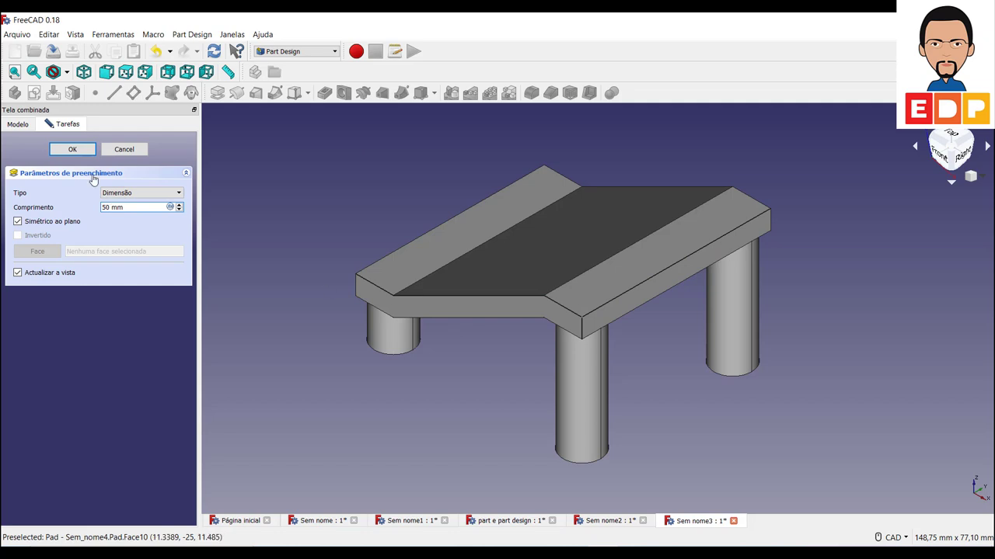
click(72, 150)
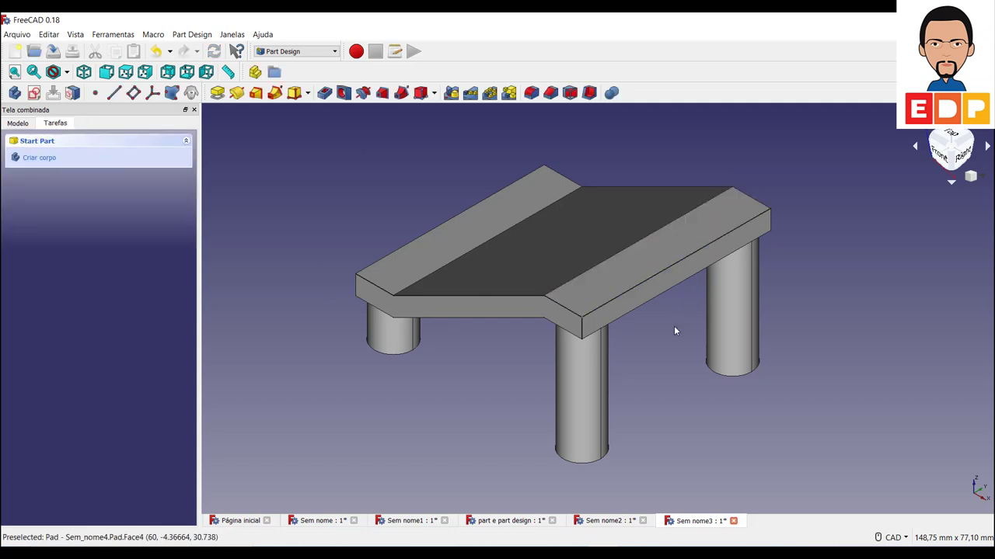
- Switch the model's draw style to wireframe
middle_drag(814, 418, 750, 406)
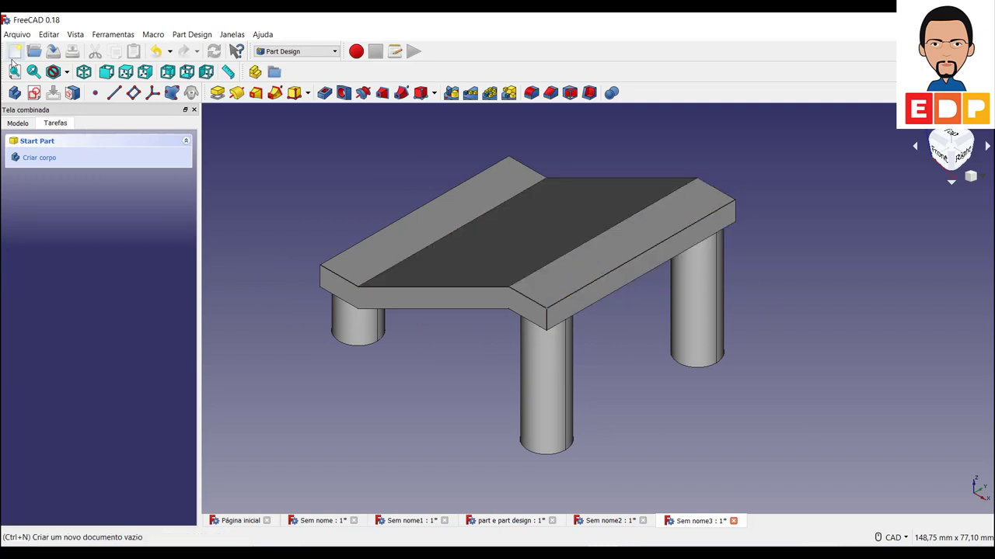
click(67, 73)
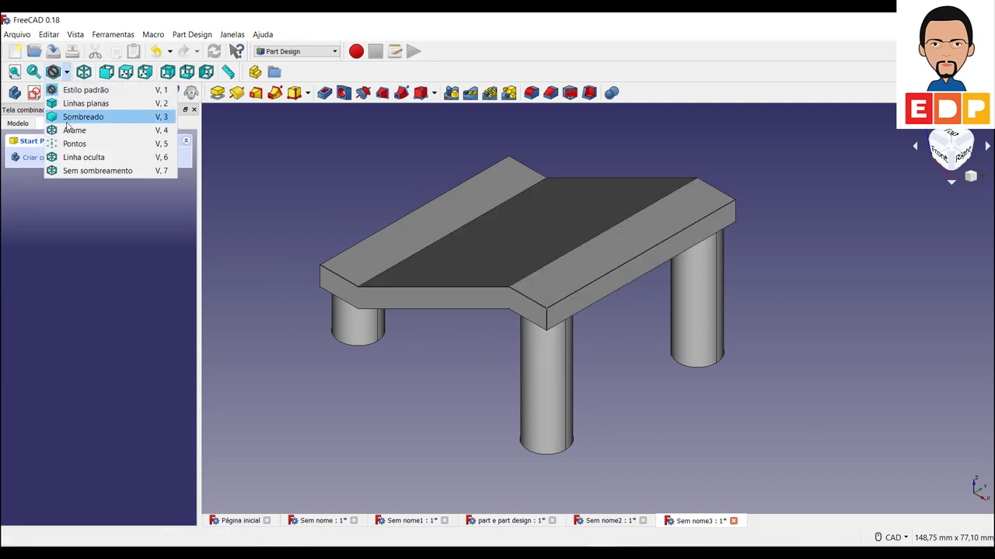
click(74, 131)
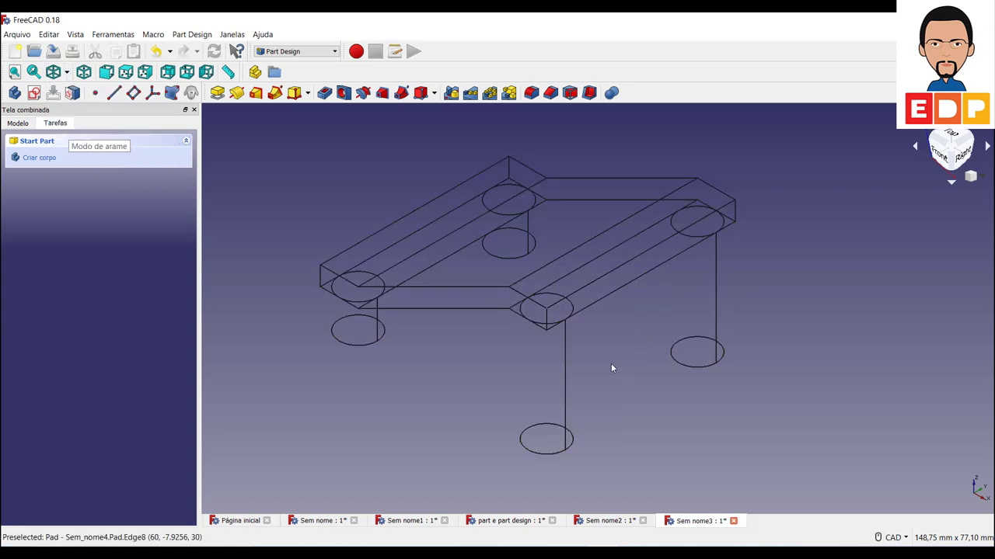
- Select the deck's vertical corner edges
click(547, 326)
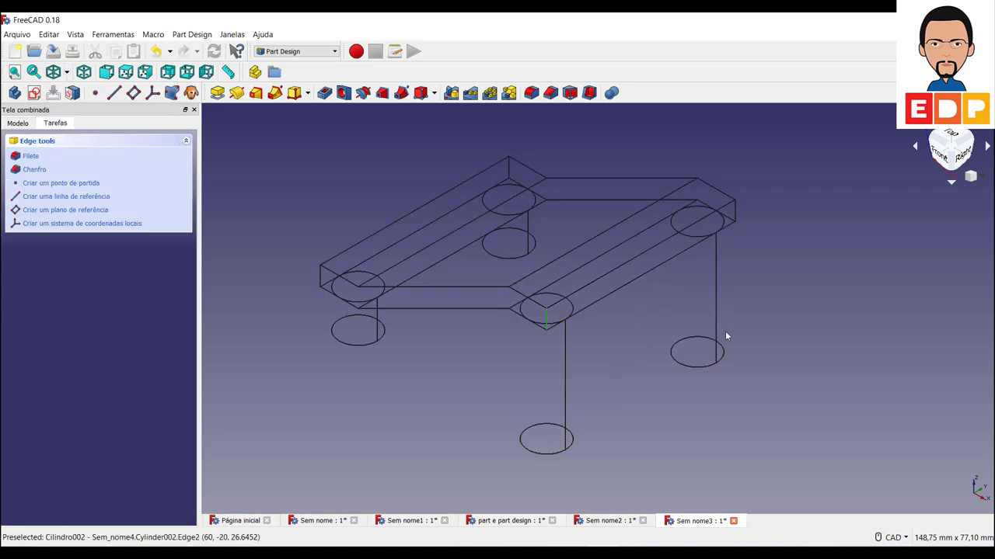
ctrl+click(735, 211)
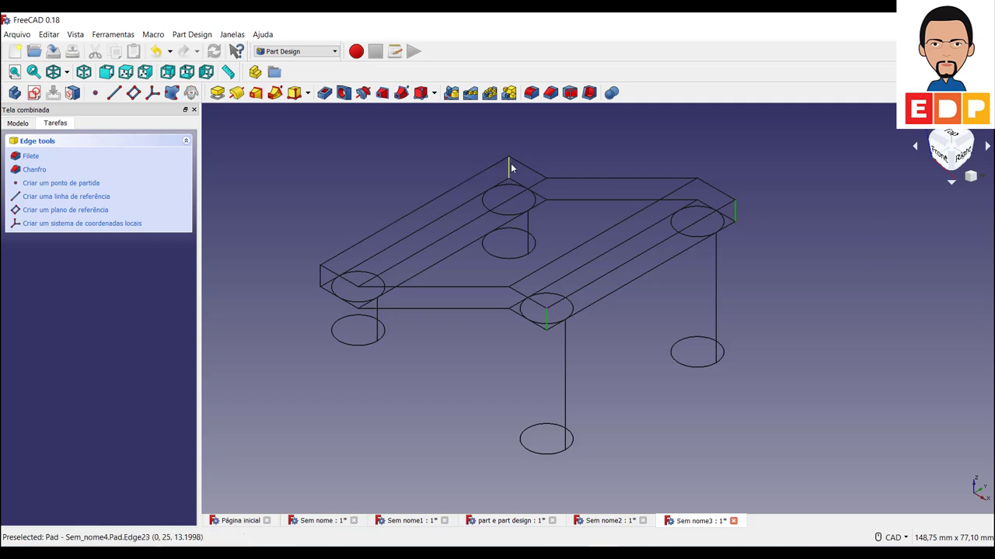
ctrl+click(320, 281)
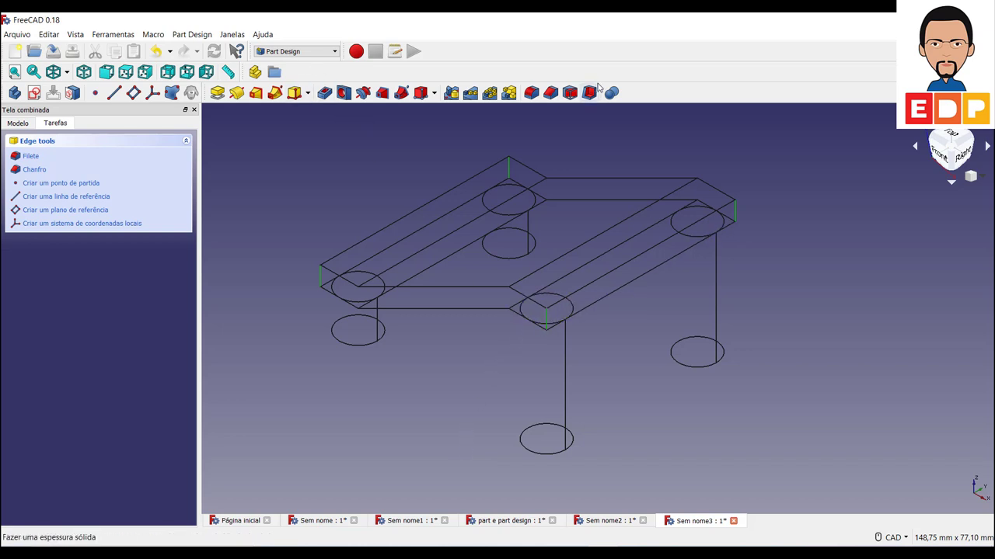
- Fillet the selected vertical deck corners with a 5 mm radius
click(532, 94)
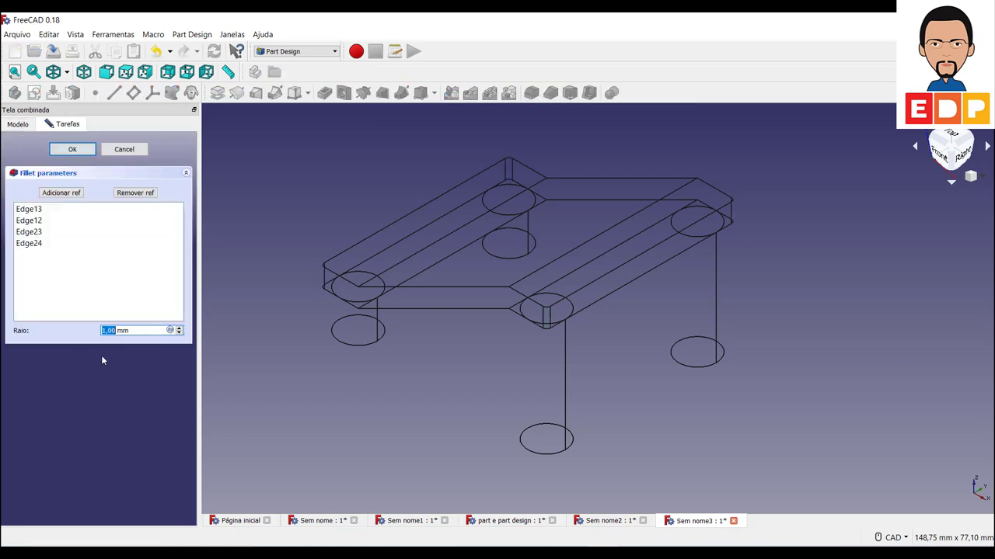
text(5)
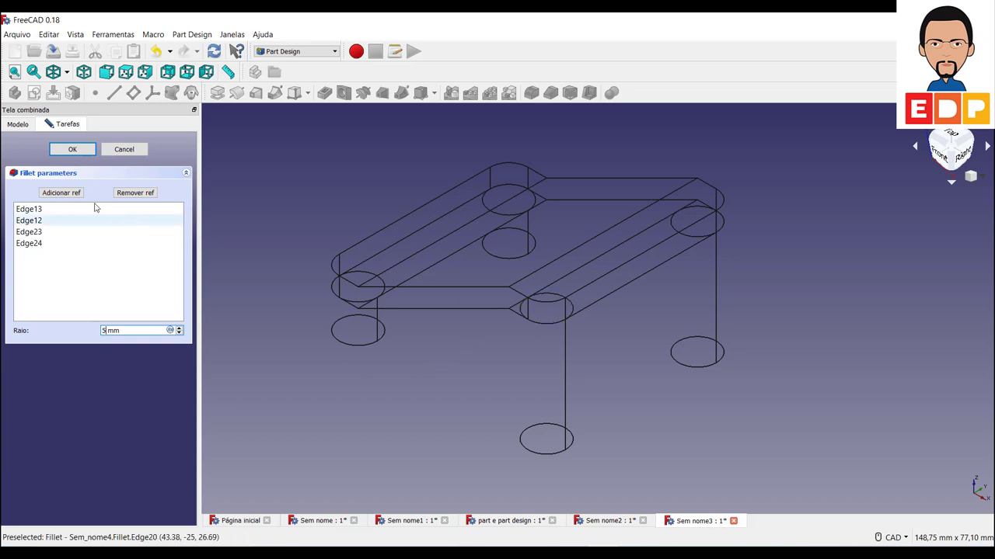
click(73, 150)
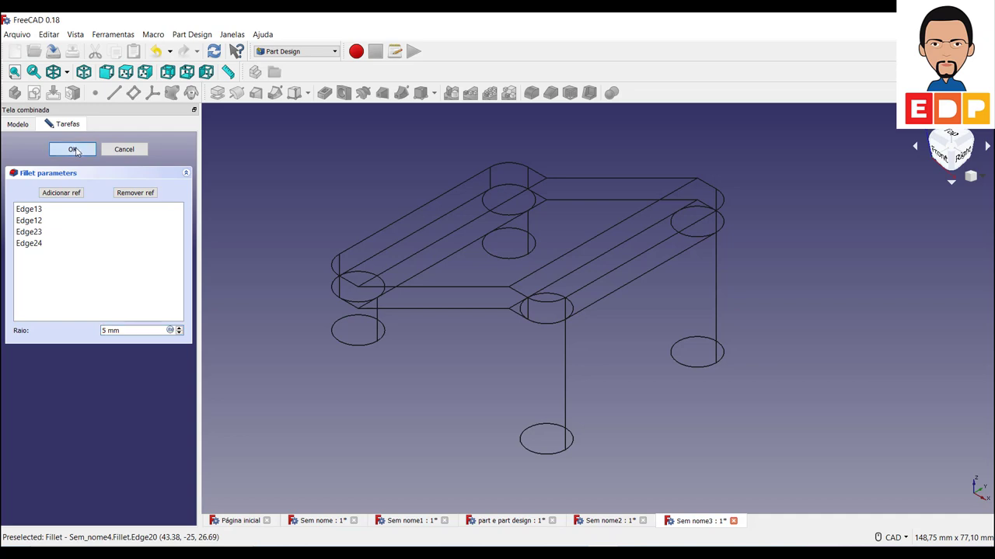
- Restore shaded display and create a new sketch on the deck's sloped top face
click(67, 72)
click(74, 92)
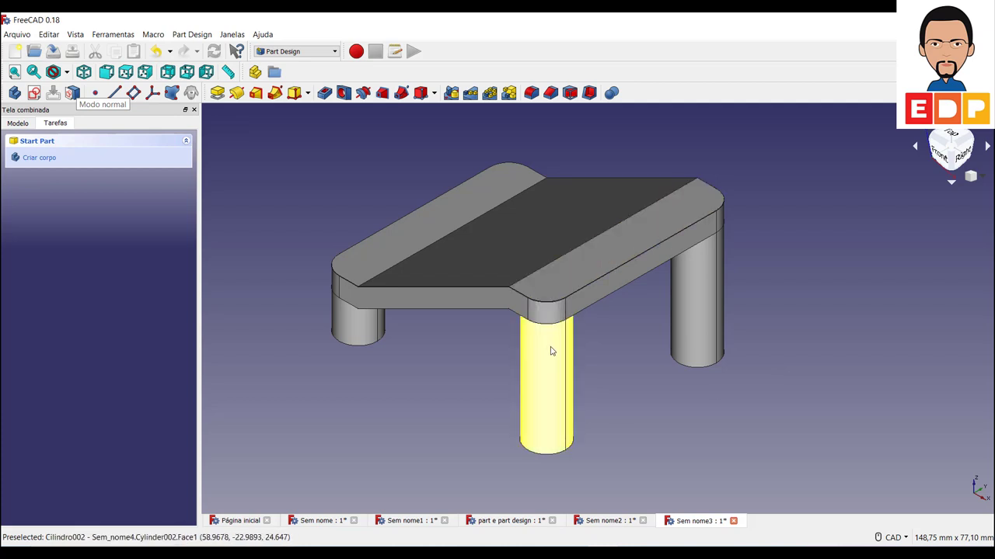
click(552, 230)
click(752, 364)
click(543, 246)
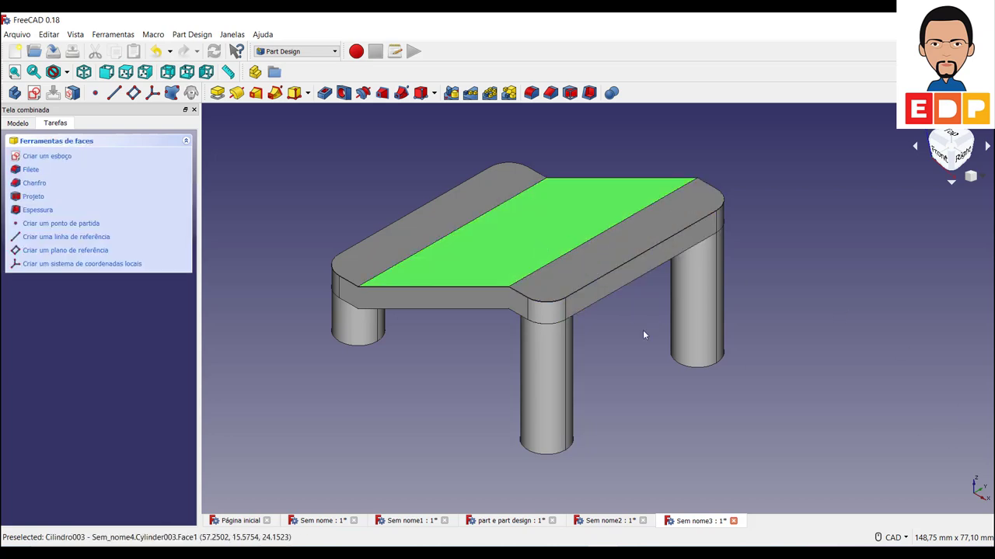
click(814, 306)
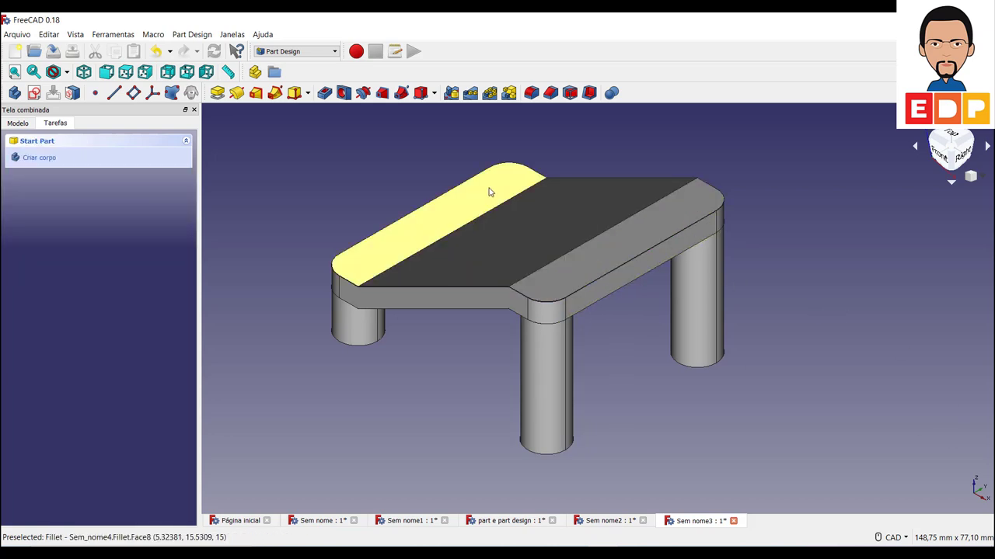
click(509, 234)
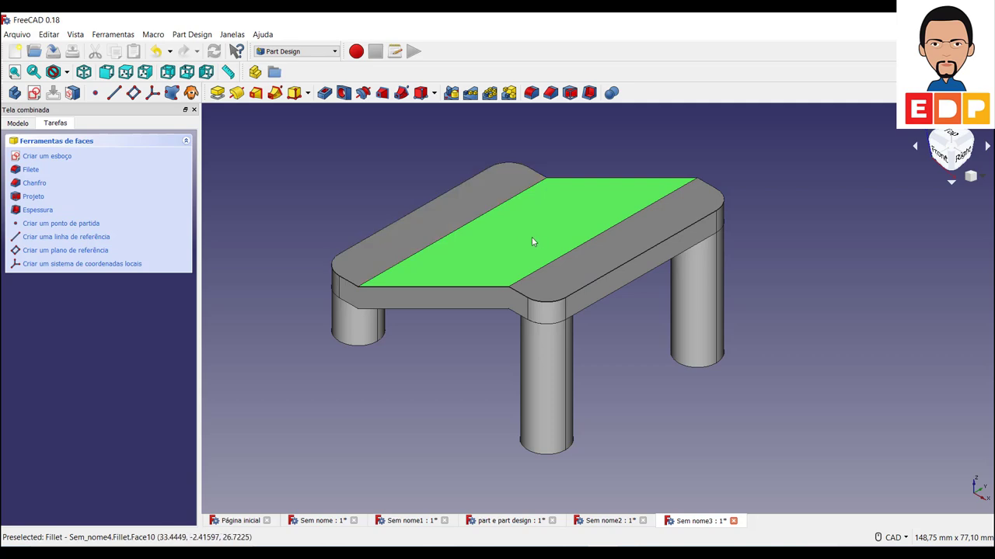
click(34, 93)
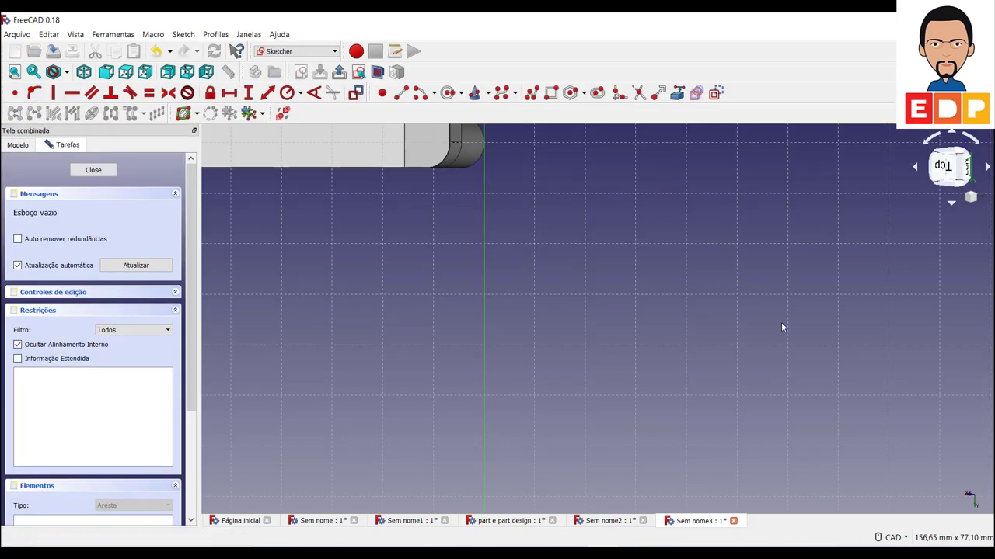
- Draw a circle above the deck and give it a 5 mm radius
mouse_move(631, 299)
middle_down()
mouse_move(733, 409)
mouse_move(854, 501)
middle_up()
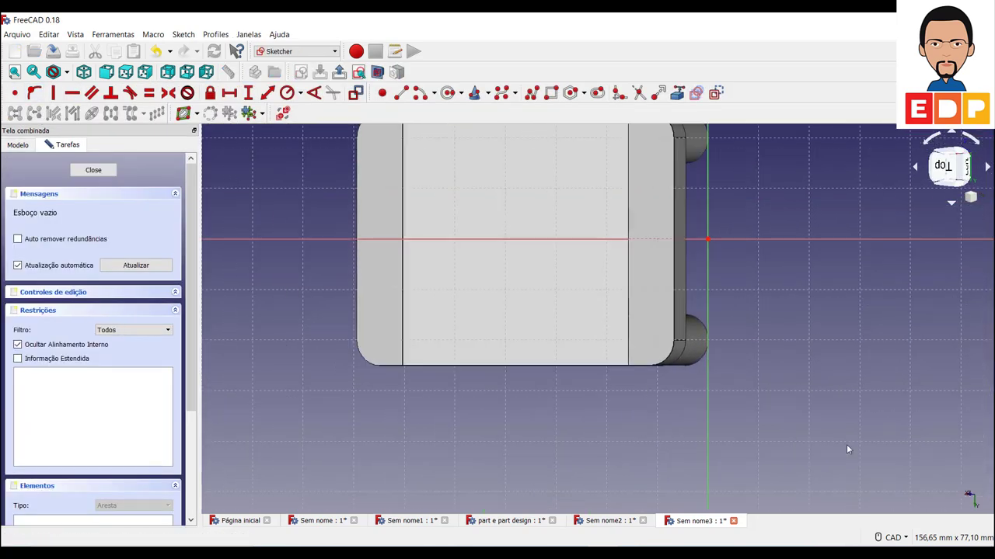
middle_drag(848, 449, 833, 524)
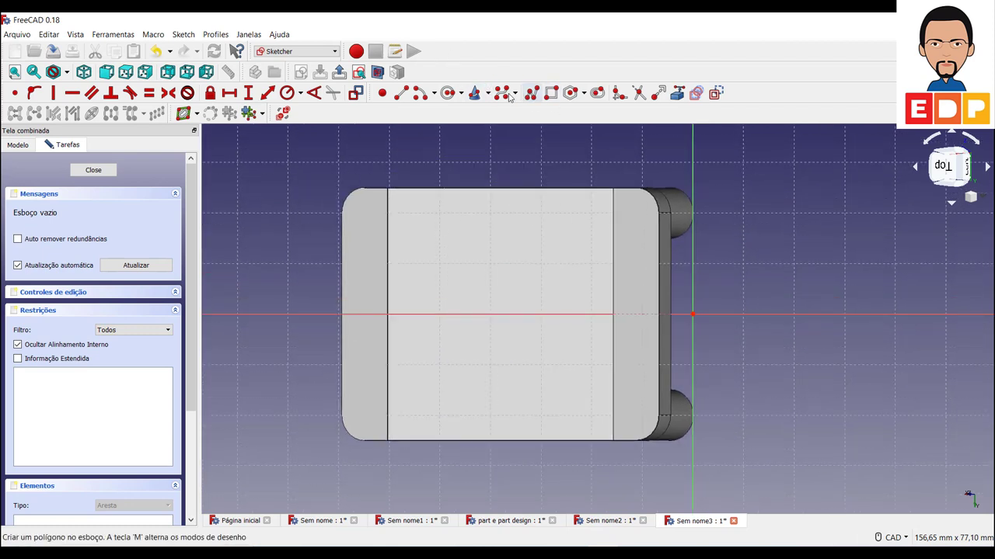
click(449, 94)
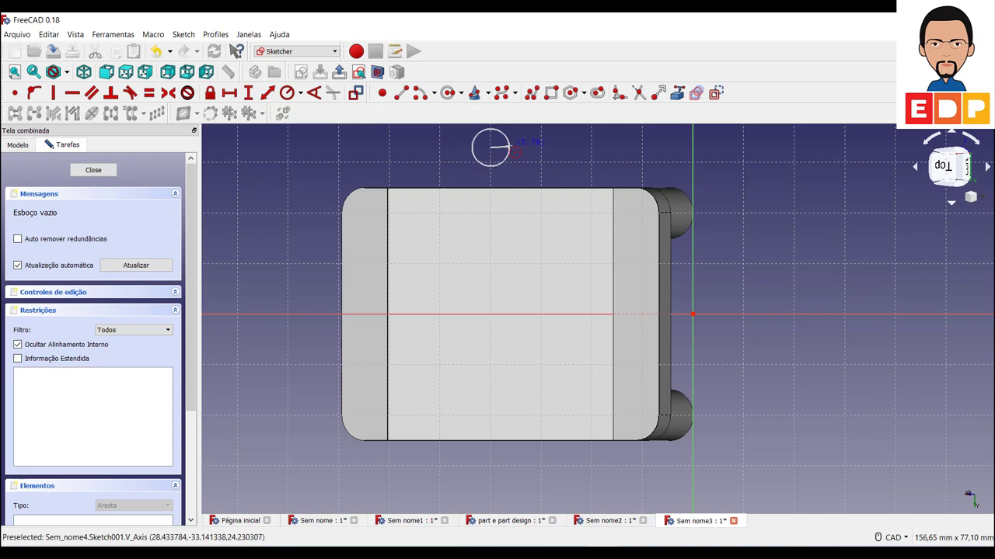
click(511, 150)
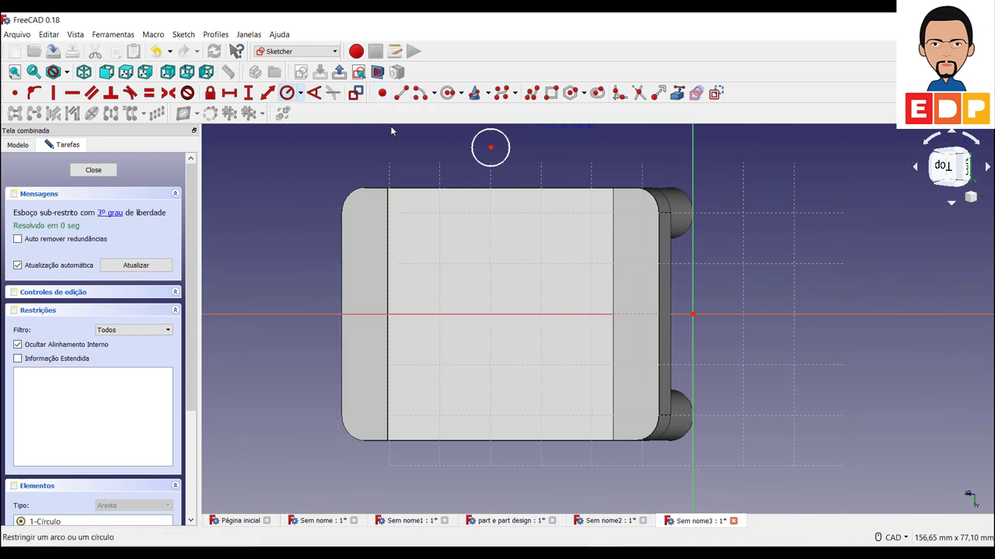
click(509, 160)
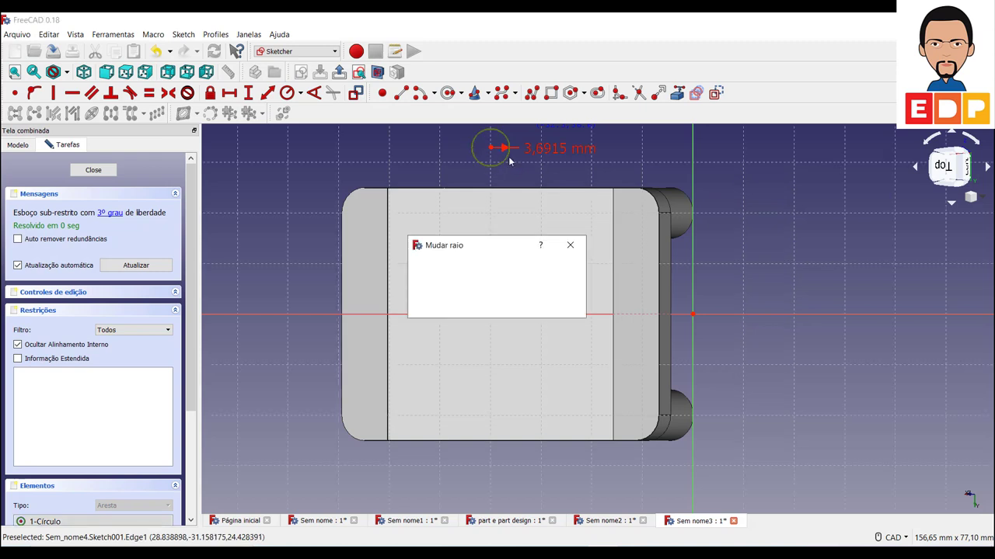
text(5)
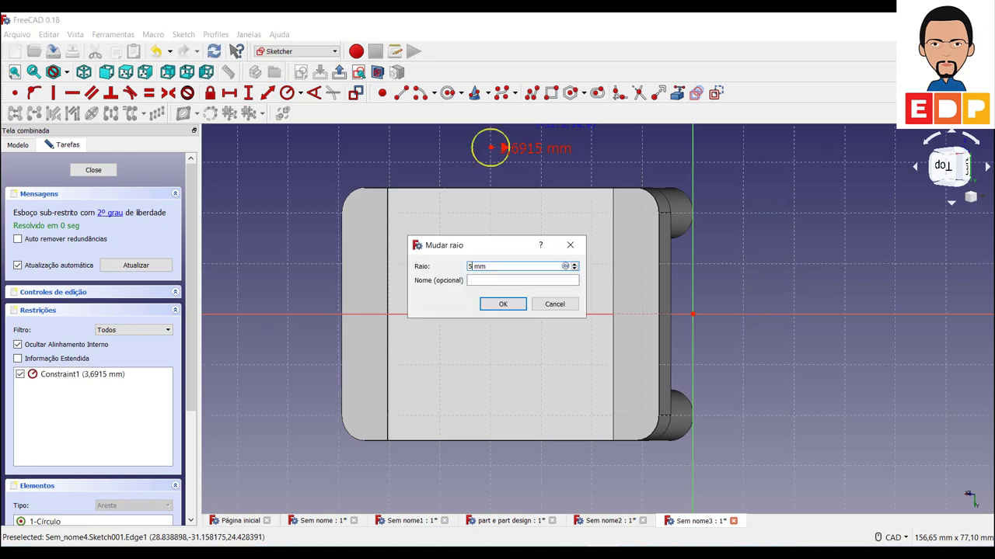
key(Return)
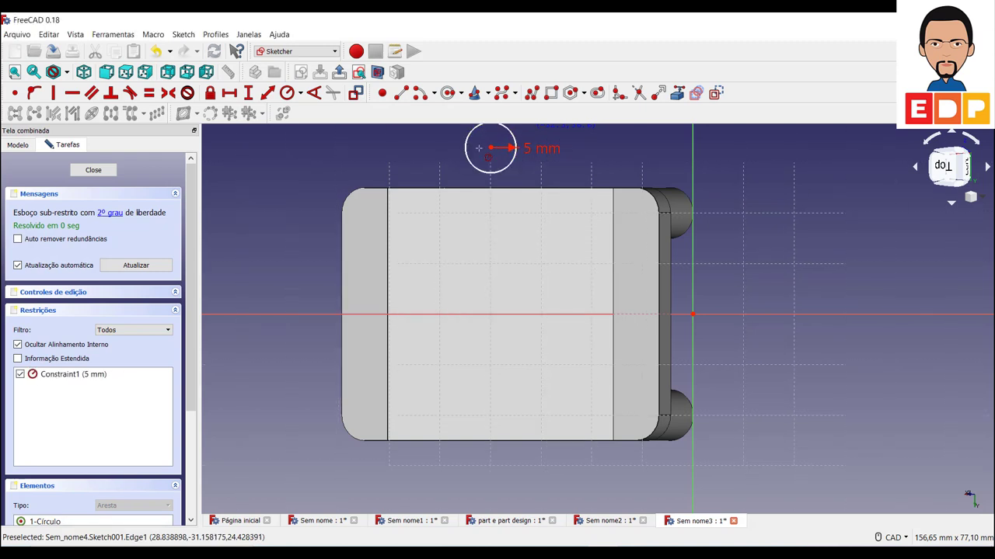
- Put the circle centre on the horizontal axis 40 mm from the origin, then close the sketch
click(491, 147)
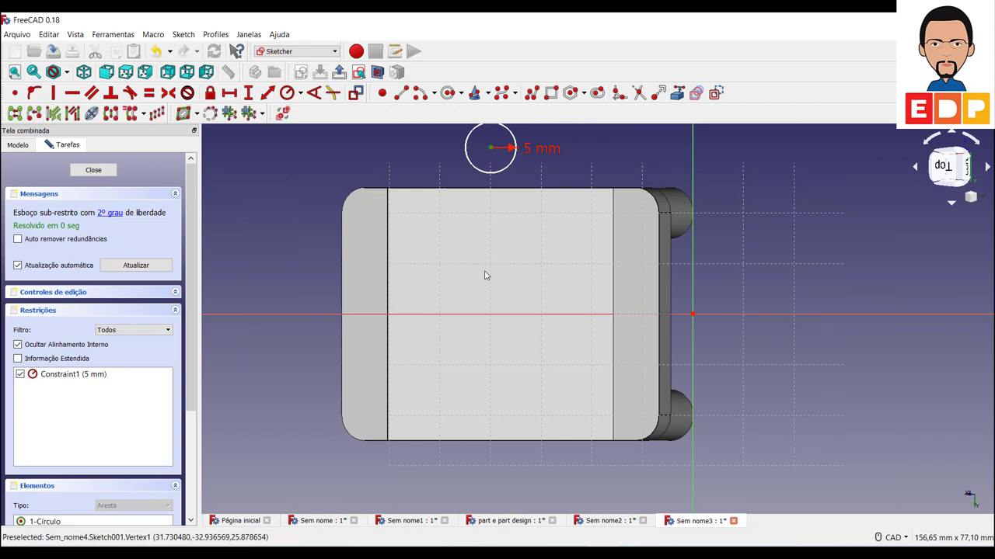
click(487, 317)
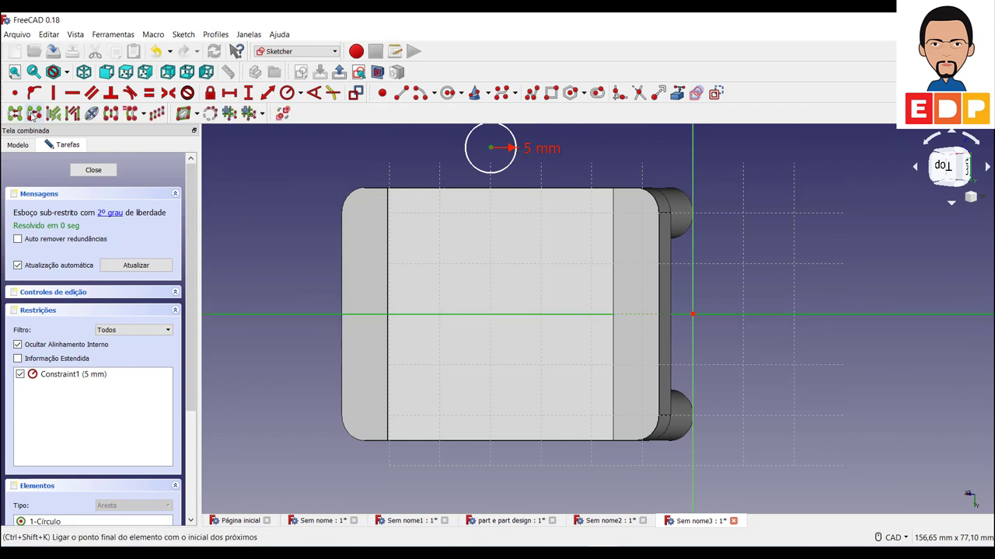
click(34, 92)
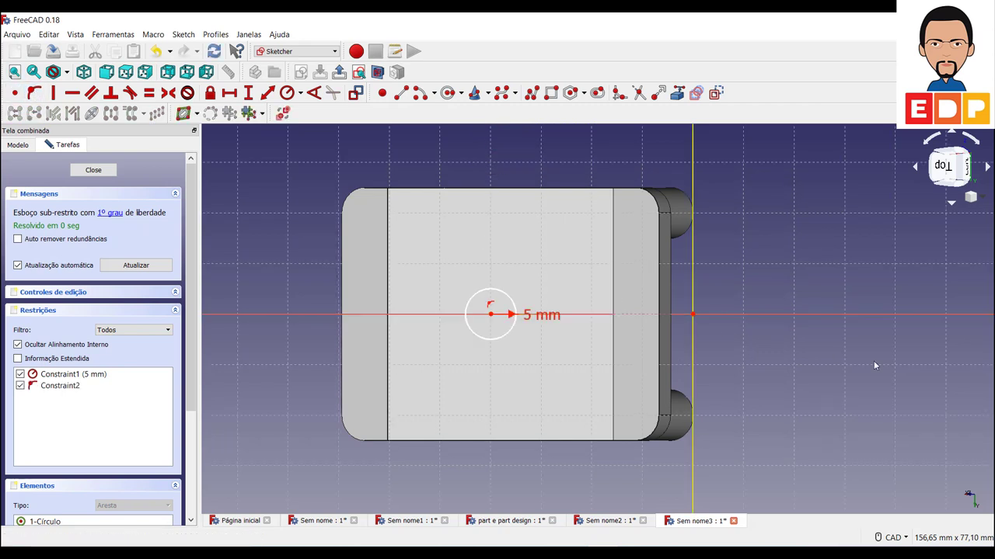
click(491, 316)
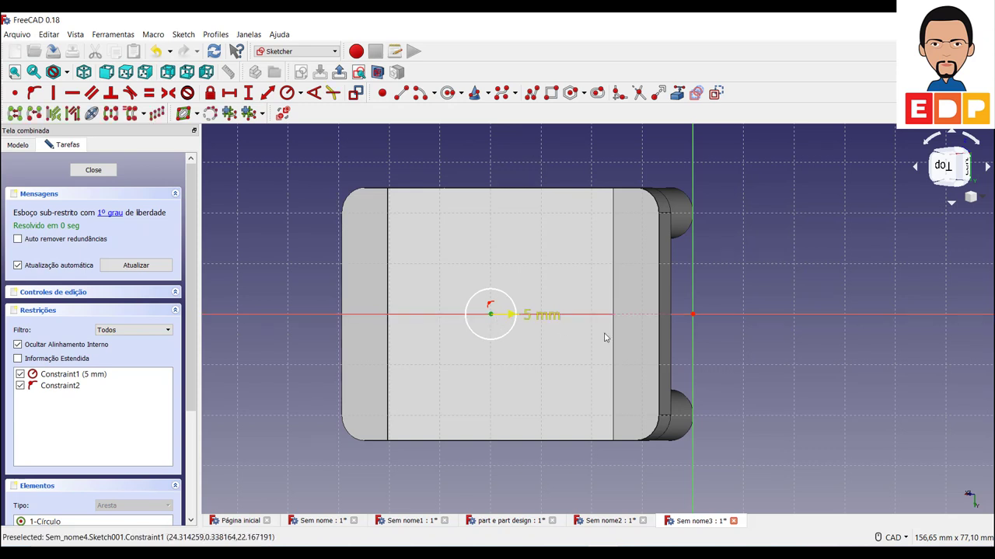
click(694, 317)
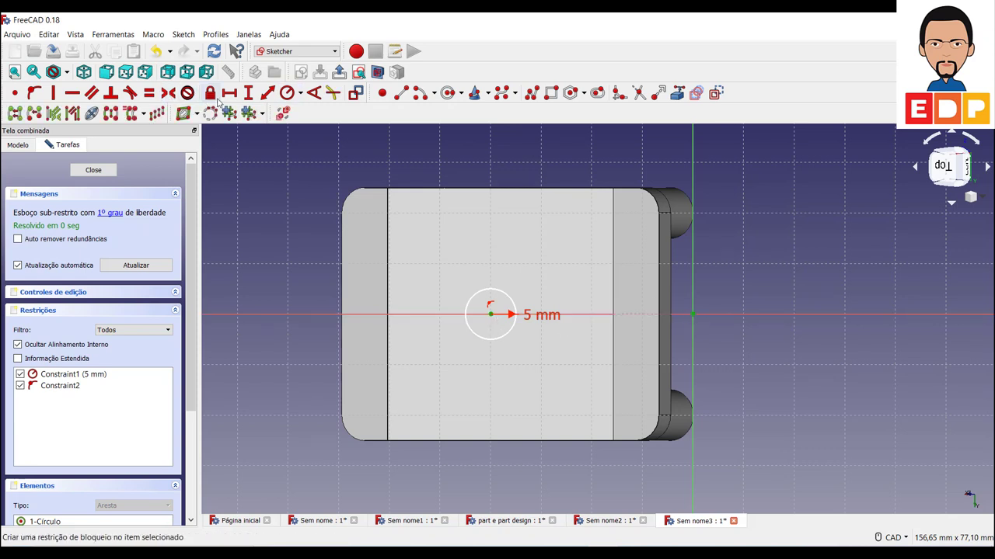
click(230, 93)
text(40)
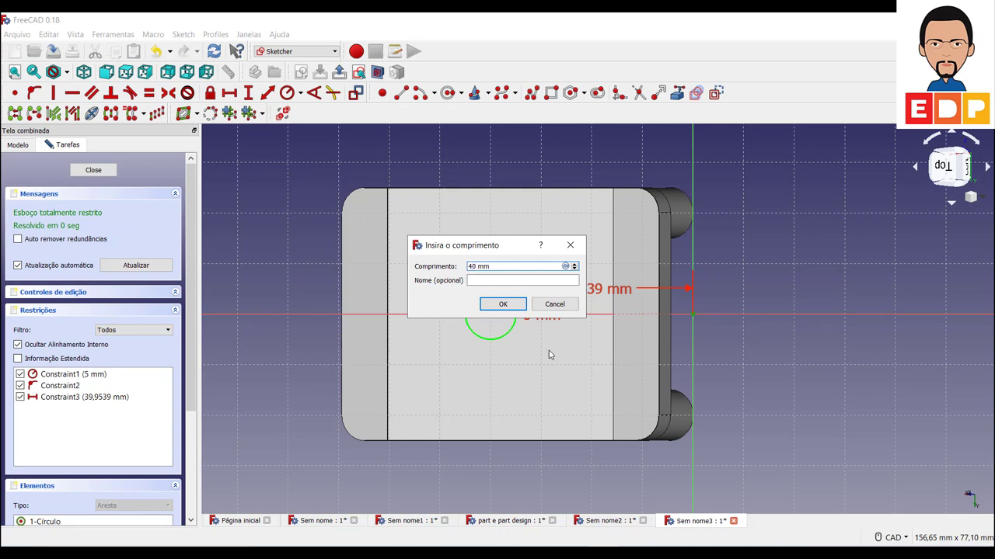
click(503, 304)
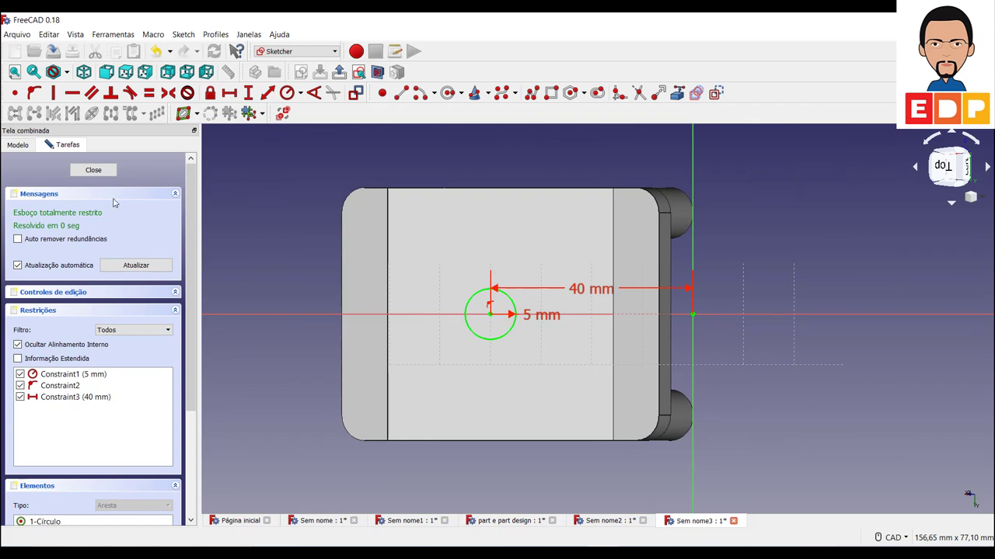
click(104, 171)
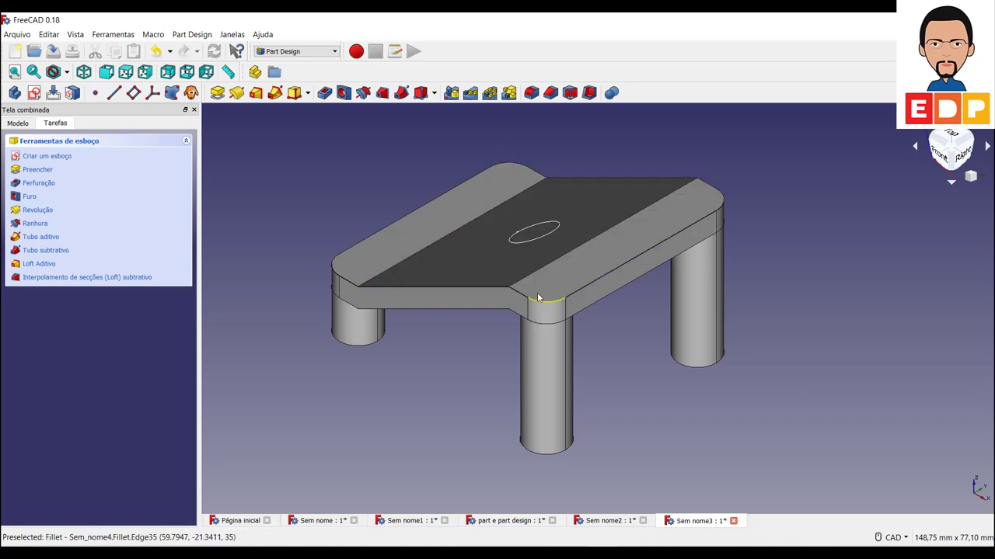
- Pocket the circle sketch with type Atravessando tudo (Through all), piercing the deck
click(323, 94)
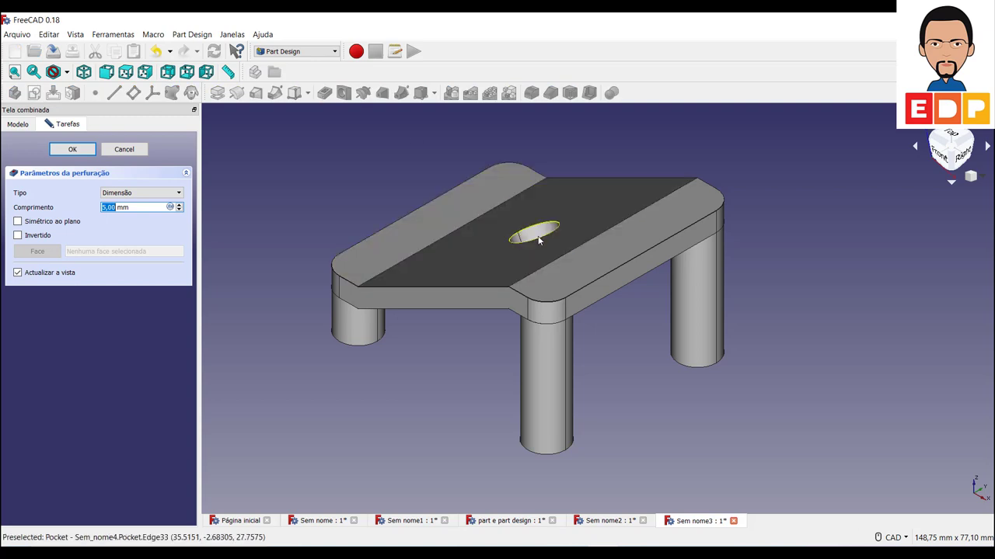
click(124, 149)
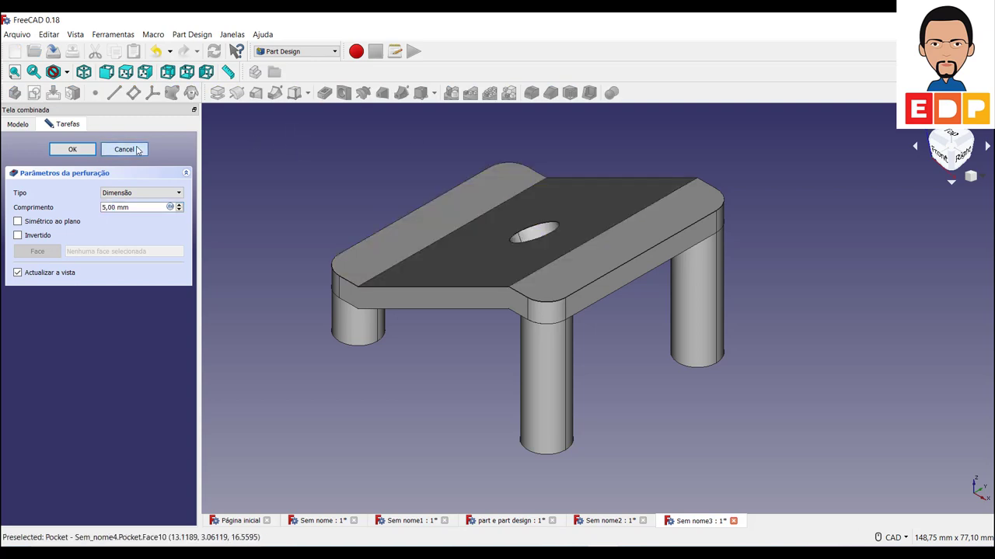
click(218, 94)
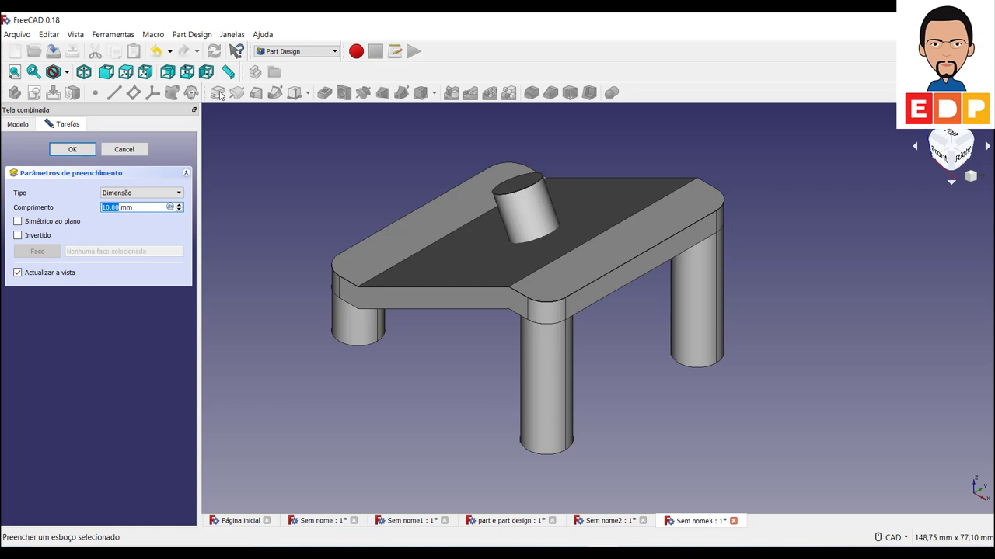
click(123, 150)
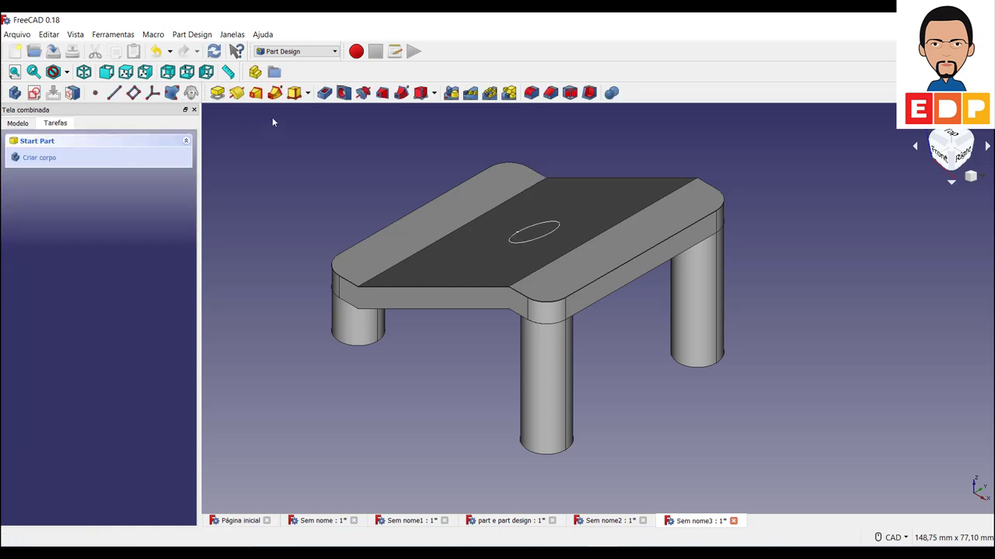
click(324, 93)
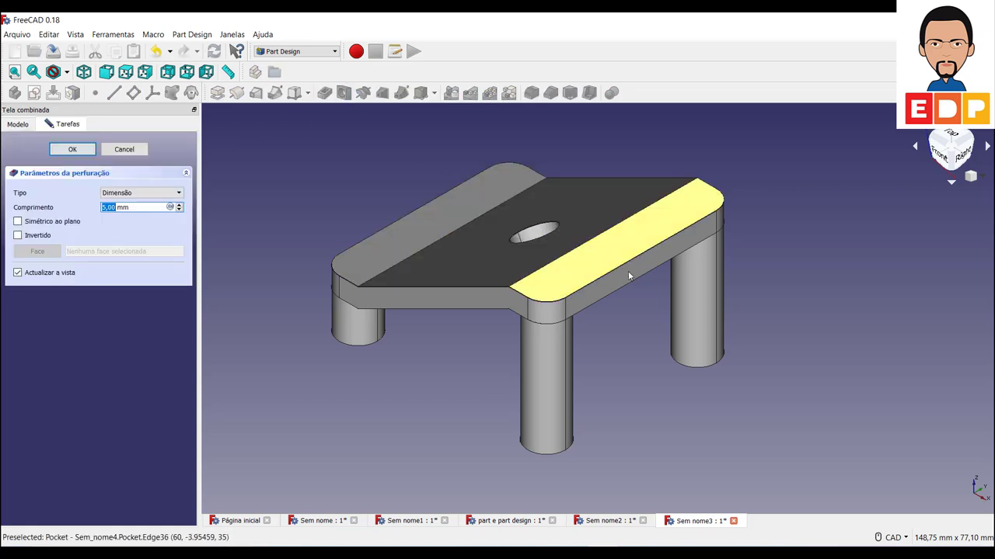
click(178, 193)
click(151, 220)
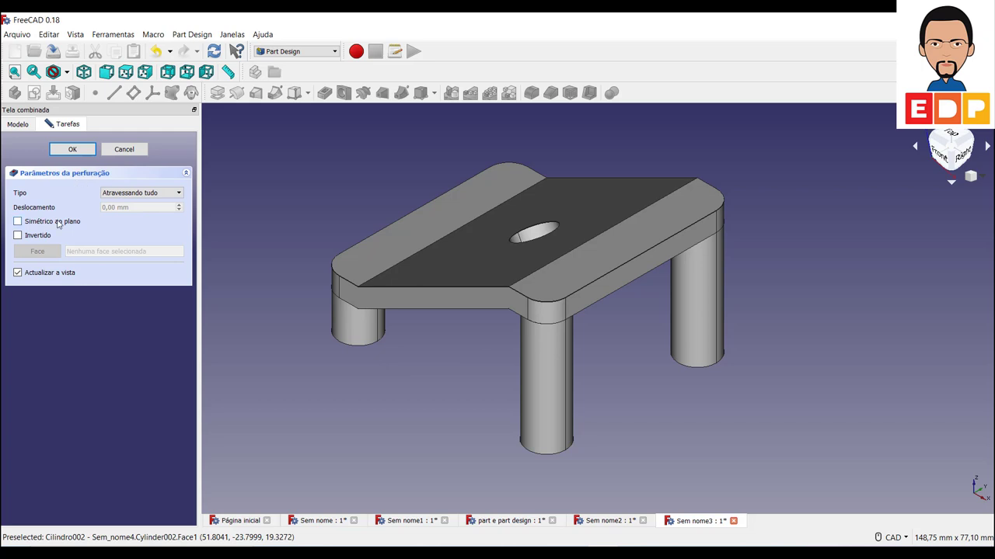
click(78, 148)
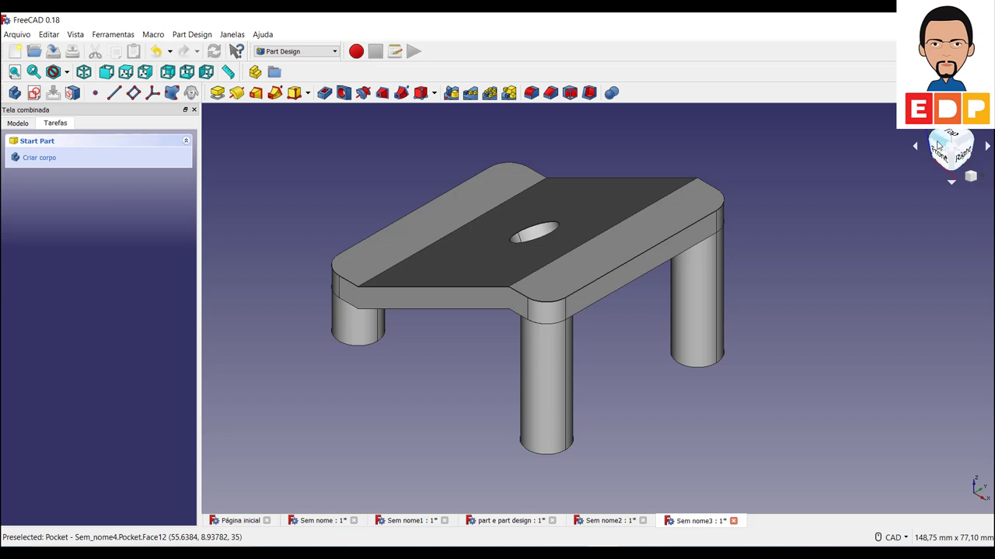
- View the part from the left and then from the top, zoomed in and centred
click(938, 145)
middle_drag(794, 286, 525, 351)
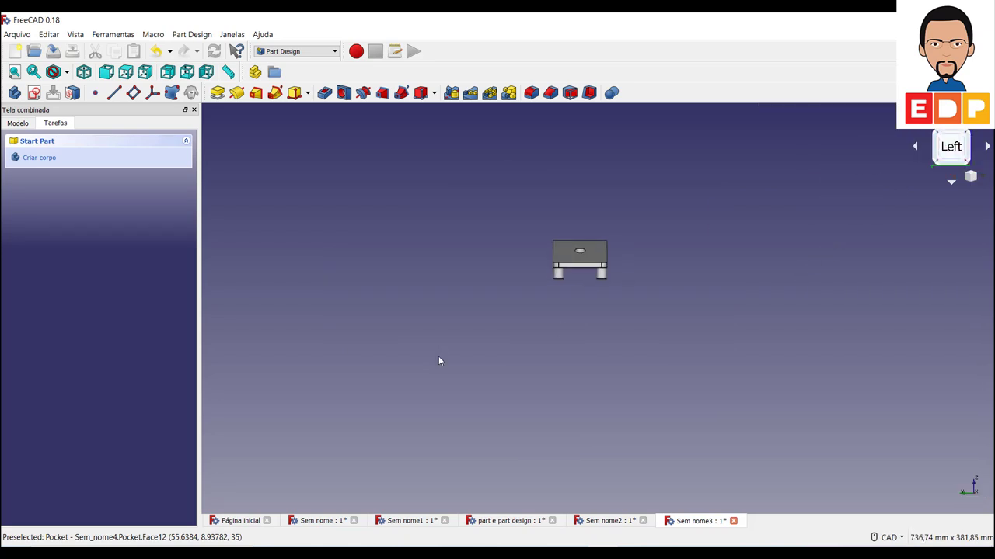
key(2)
scroll(760, 282, up, 2)
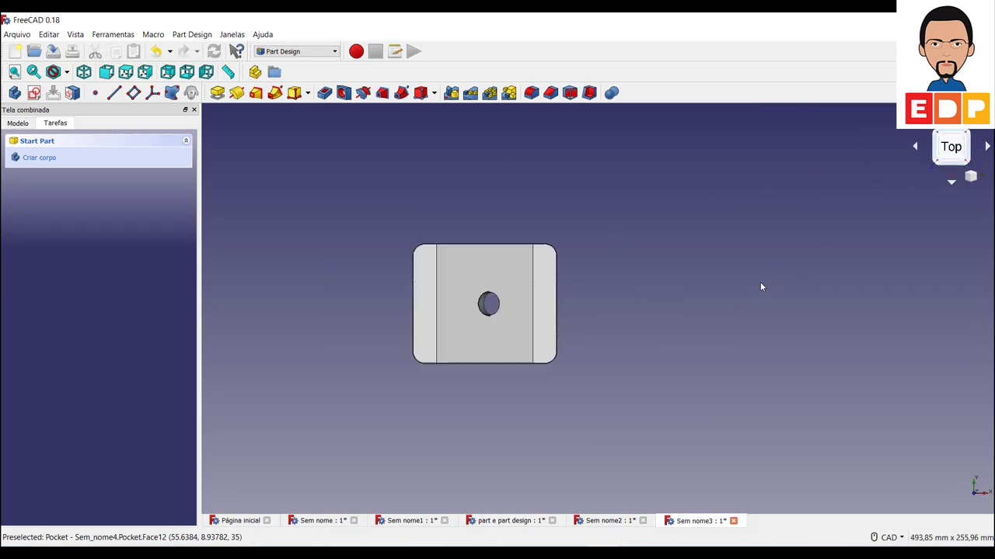
scroll(534, 308, up, 2)
middle_drag(349, 326, 544, 347)
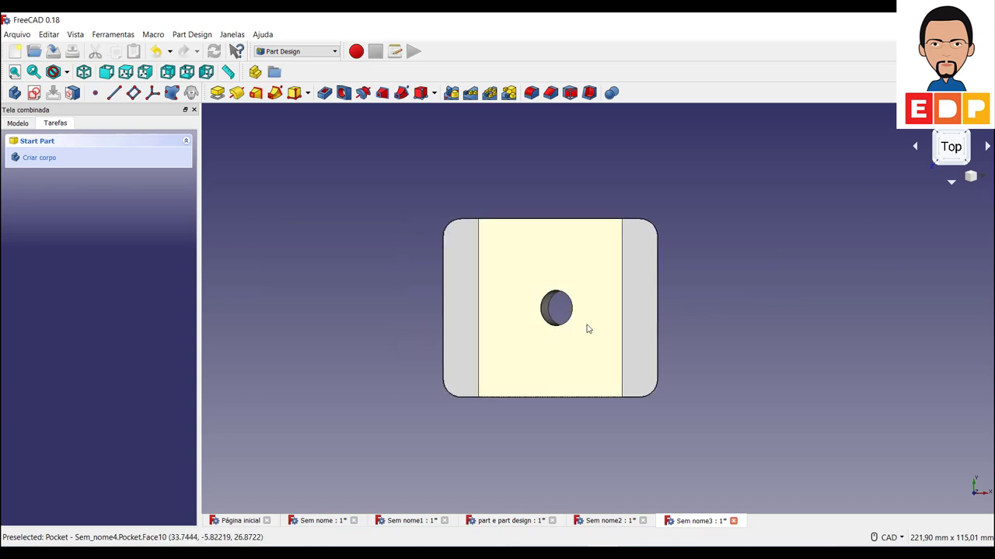
- Switch navigation to OpenInventor and orbit to inspect the hole and the legs underneath
click(887, 537)
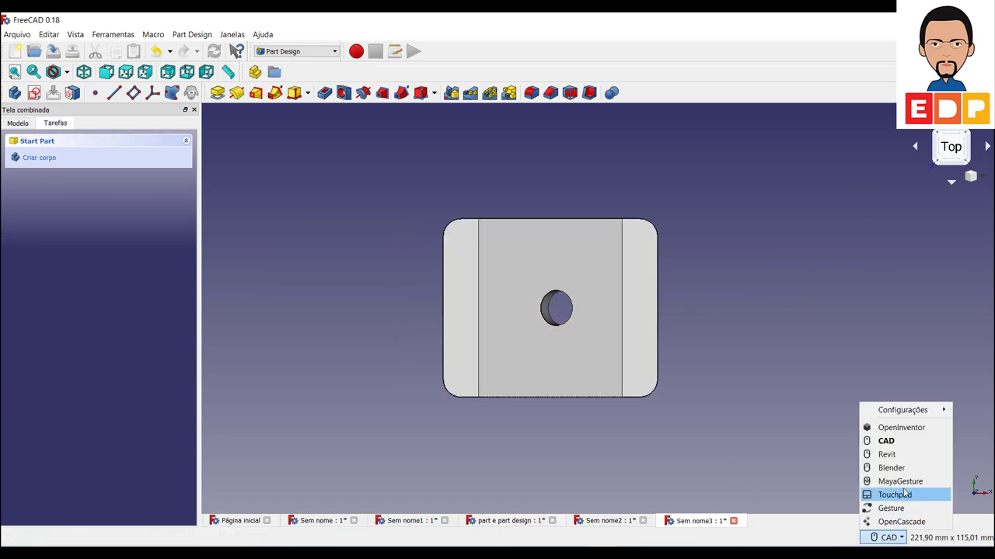
click(915, 428)
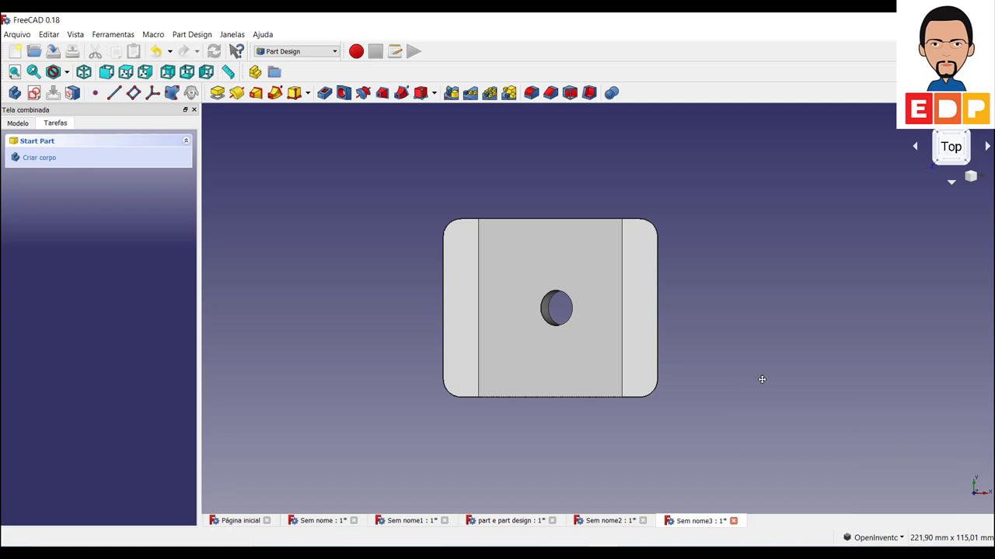
middle_drag(761, 378, 805, 385)
mouse_move(811, 410)
mouse_down()
mouse_move(738, 432)
mouse_move(948, 466)
mouse_move(927, 329)
mouse_move(739, 339)
mouse_move(753, 381)
mouse_move(718, 416)
mouse_move(691, 391)
mouse_move(779, 393)
mouse_up()
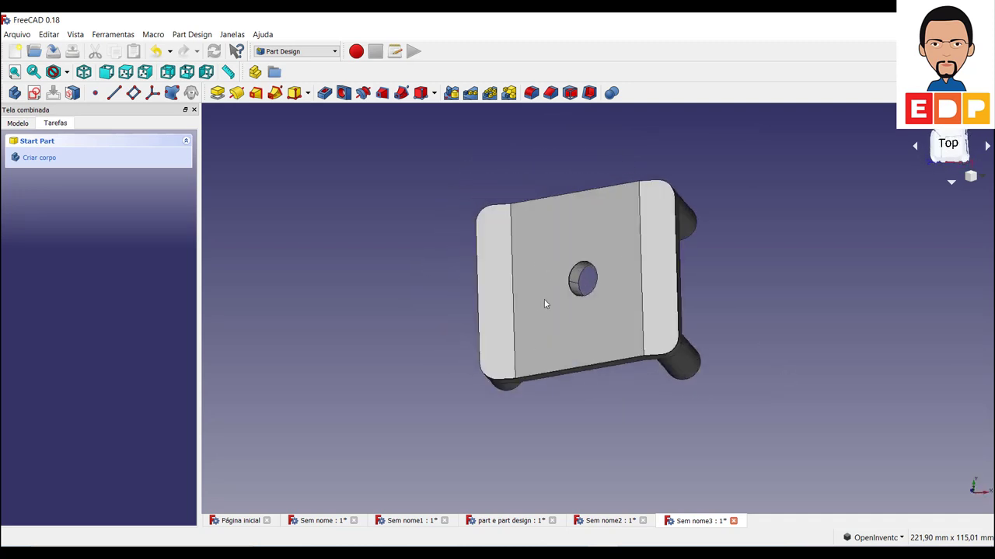
mouse_move(774, 406)
mouse_down()
mouse_move(701, 342)
mouse_move(630, 368)
mouse_move(765, 418)
mouse_move(824, 382)
mouse_move(736, 419)
mouse_move(591, 430)
mouse_move(533, 391)
mouse_move(577, 409)
mouse_move(559, 409)
mouse_move(573, 282)
mouse_move(590, 326)
mouse_move(644, 355)
mouse_move(739, 397)
mouse_move(815, 393)
mouse_up()
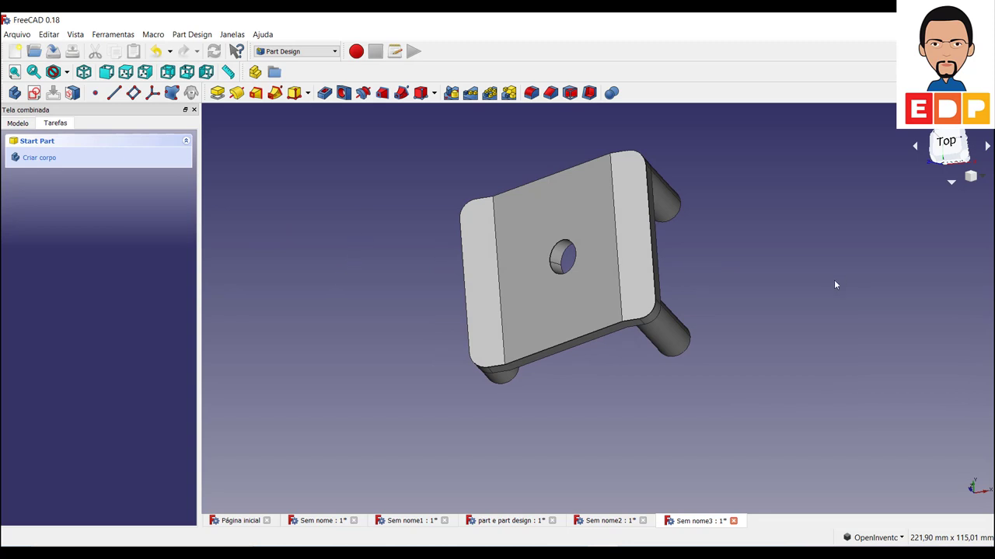
mouse_move(833, 286)
mouse_down()
mouse_move(675, 349)
mouse_move(578, 347)
mouse_move(704, 267)
mouse_move(839, 286)
mouse_move(877, 317)
mouse_move(875, 291)
mouse_move(874, 303)
mouse_up()
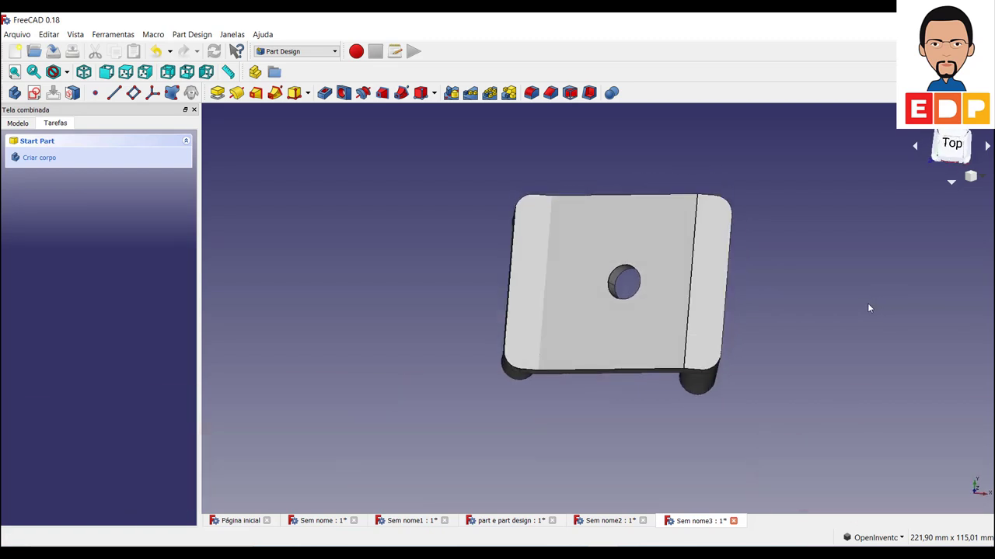